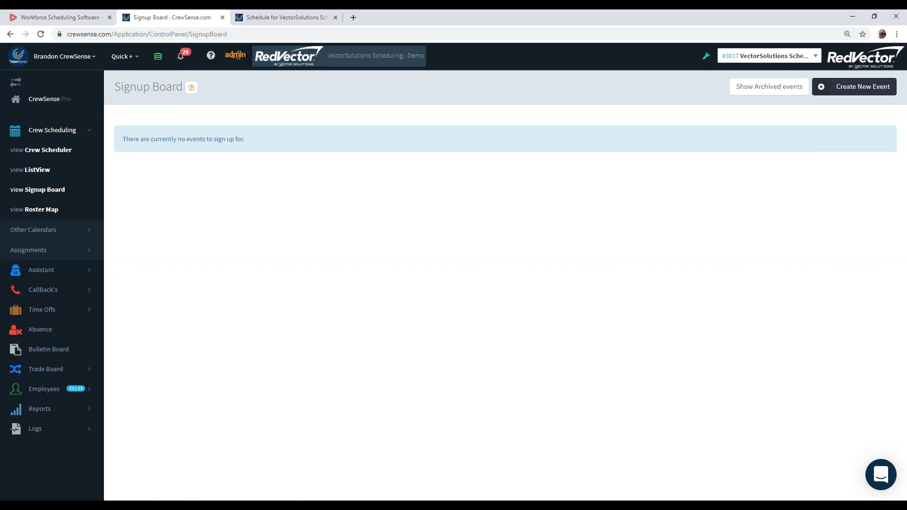
# - Title a new signup event "test 3" and set it to start on 10/12/2019 and end at 10:00 the same day
pyautogui.click(303, 119)
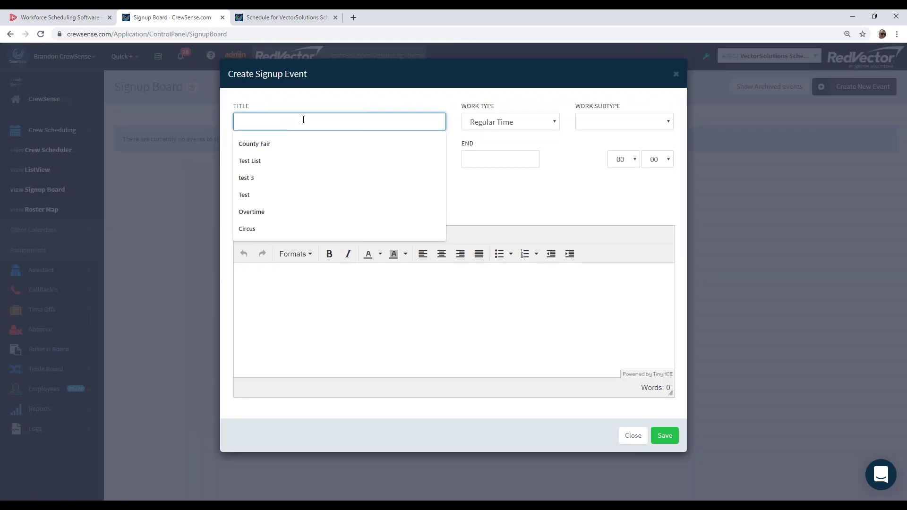
pyautogui.click(250, 178)
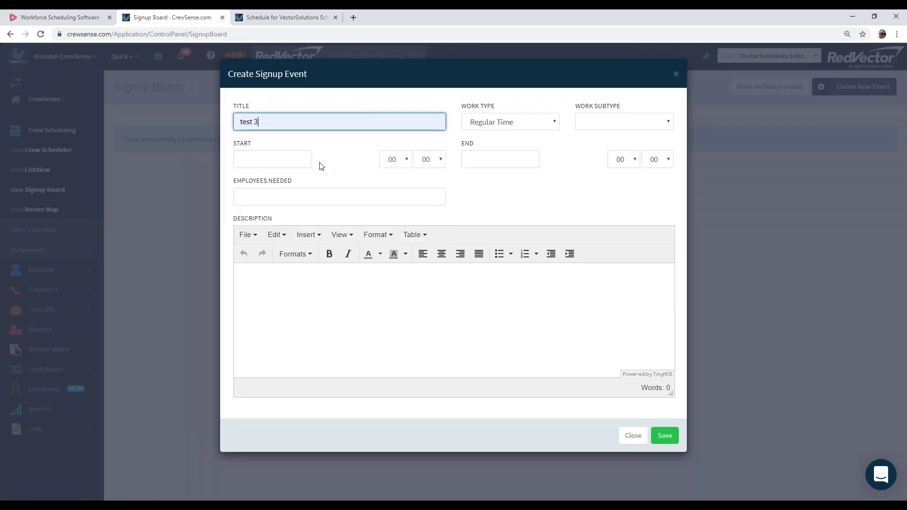
pyautogui.click(292, 160)
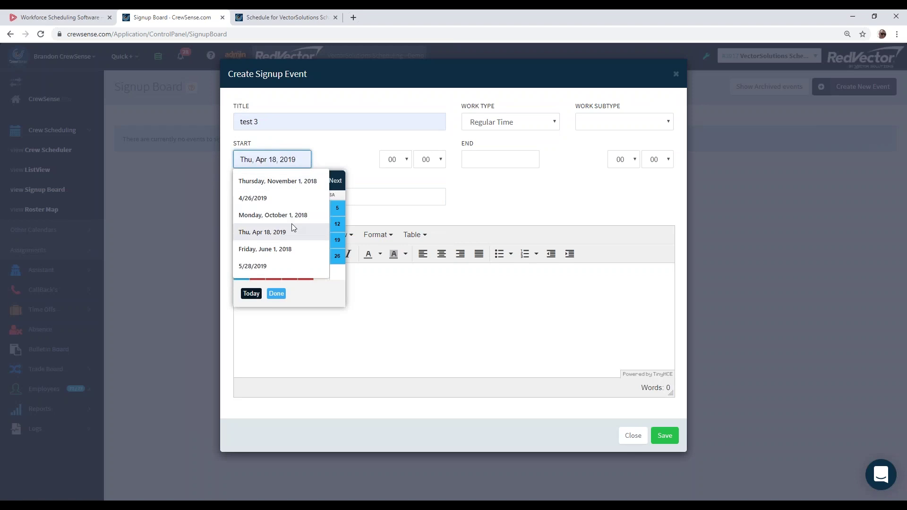
pyautogui.click(337, 224)
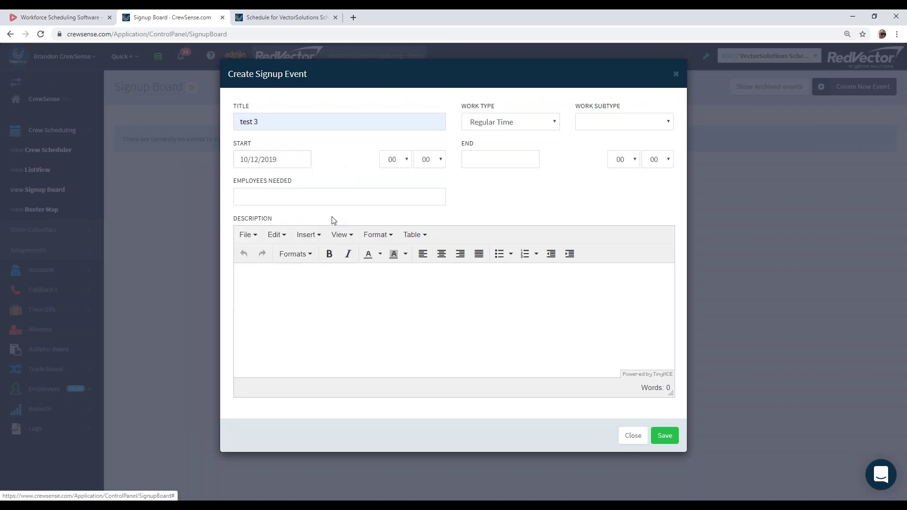
pyautogui.click(500, 159)
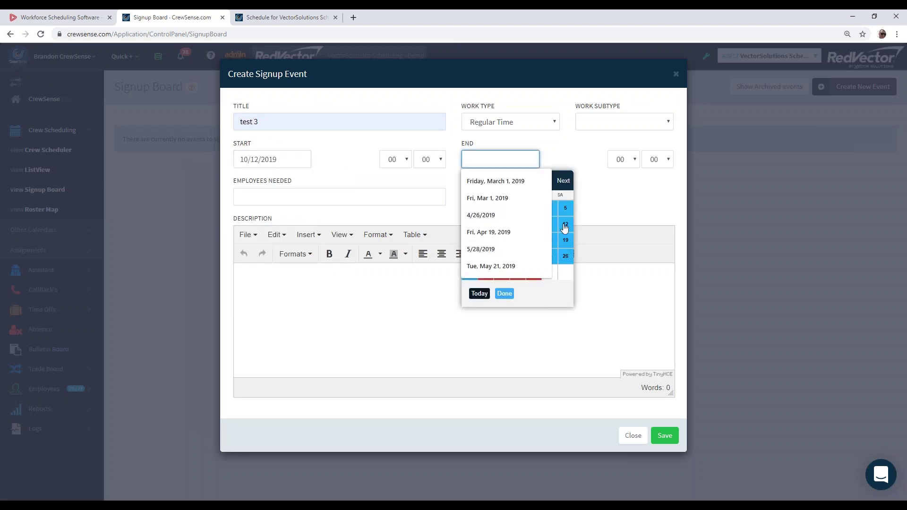
pyautogui.click(565, 223)
pyautogui.click(624, 159)
pyautogui.click(621, 285)
# - Set the signup event to 2 employees needed with the description "test", and save it
pyautogui.click(306, 197)
pyautogui.write('1')
pyautogui.press('BackSpace')
pyautogui.write('2')
pyautogui.click(373, 286)
pyautogui.write('test')
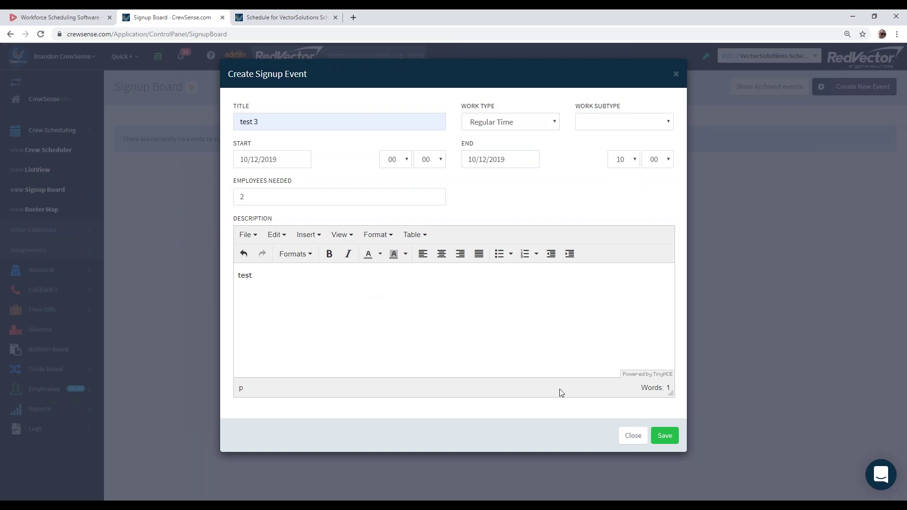
pyautogui.click(672, 441)
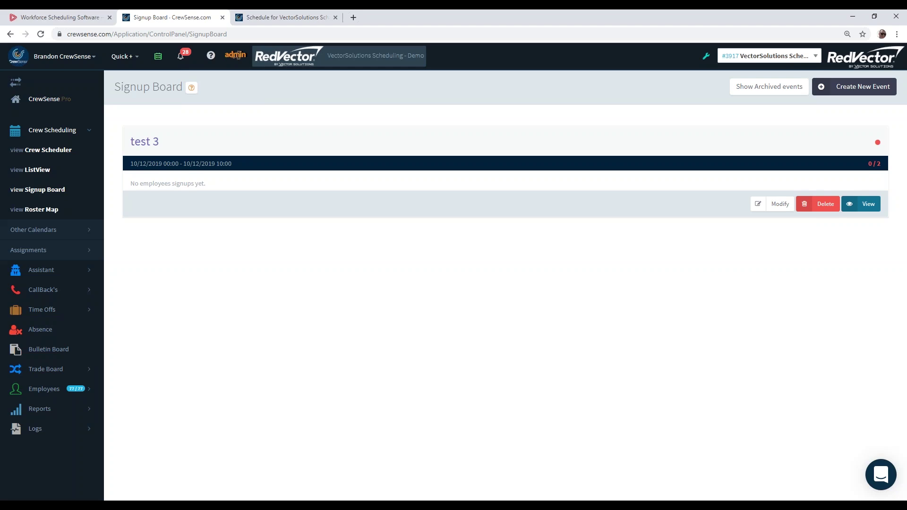
# - Sign up for the test 3 event and return to the Signup Board
pyautogui.click(141, 142)
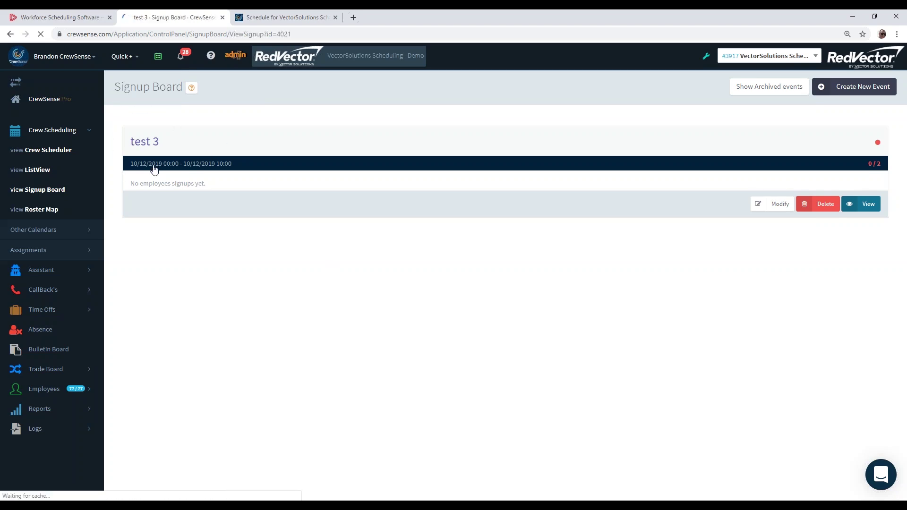
pyautogui.click(857, 91)
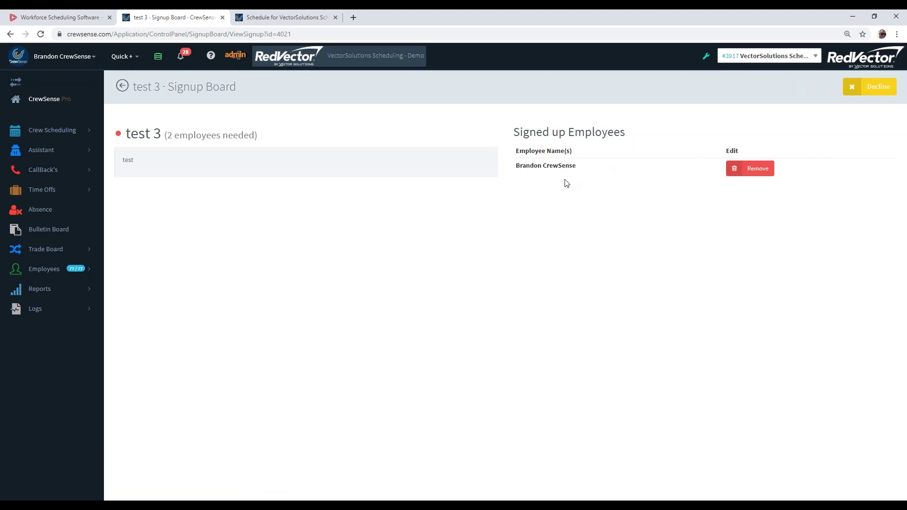
pyautogui.click(123, 87)
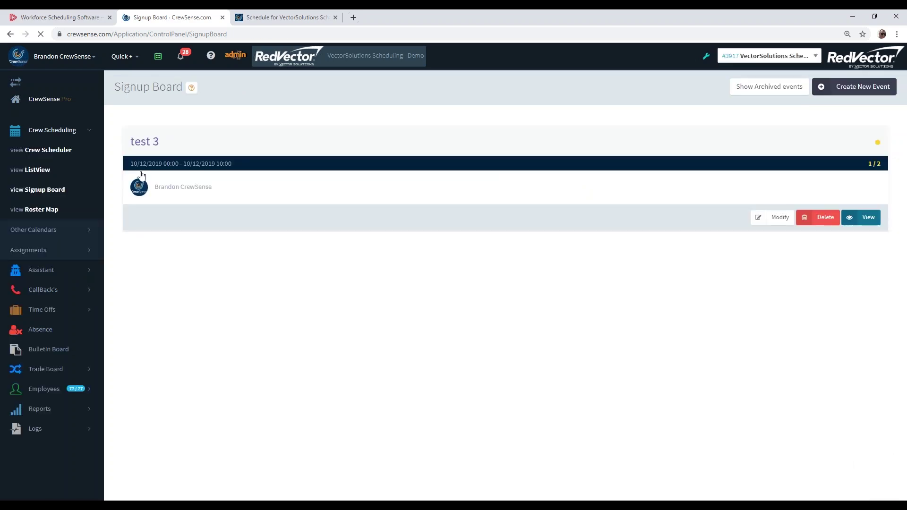
# - Show the Crew Scheduler day schedule for Saturday, October 12, 2019
pyautogui.click(78, 154)
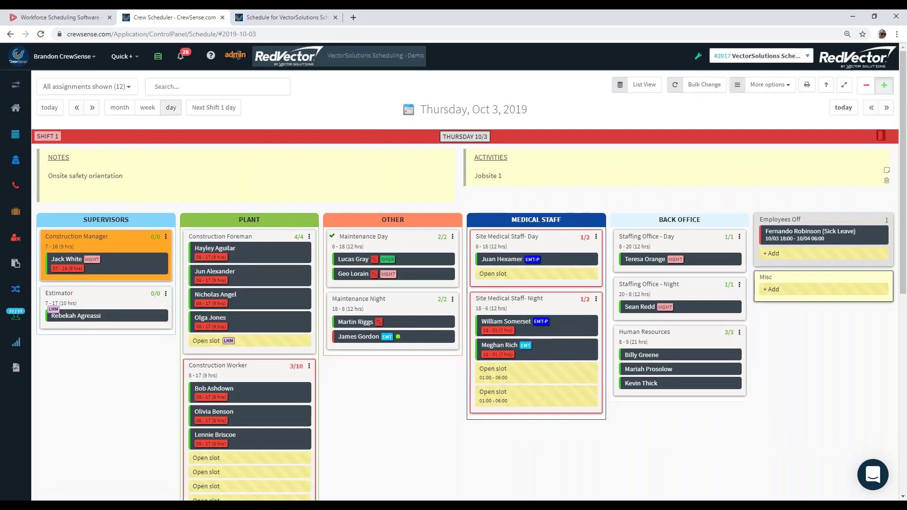
pyautogui.click(409, 111)
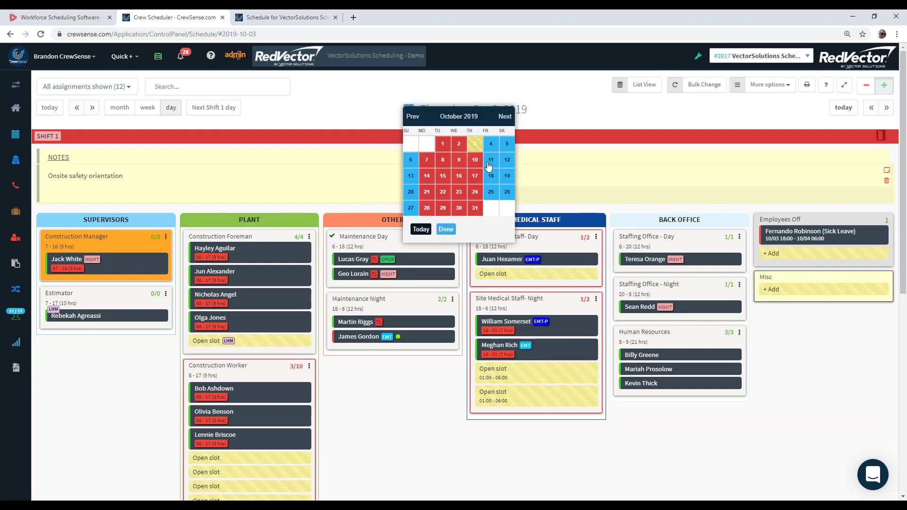
pyautogui.click(505, 163)
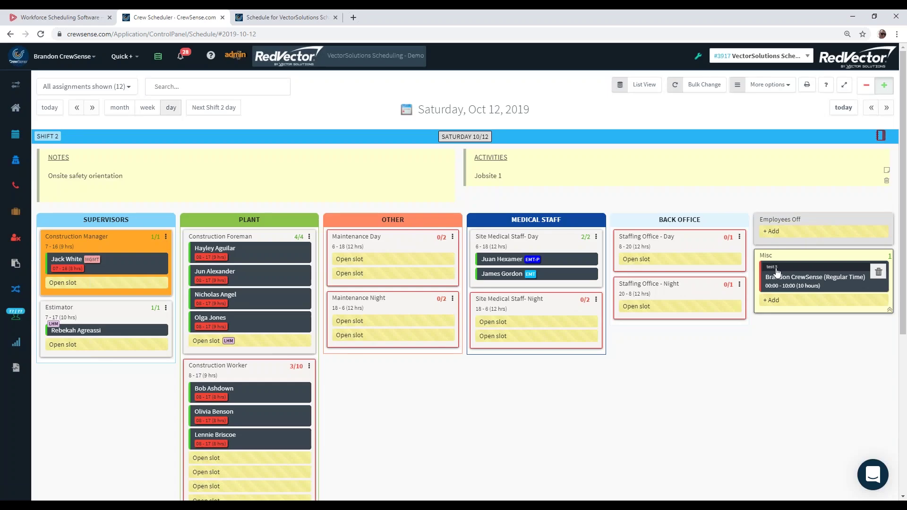
pyautogui.moveTo(773, 271)
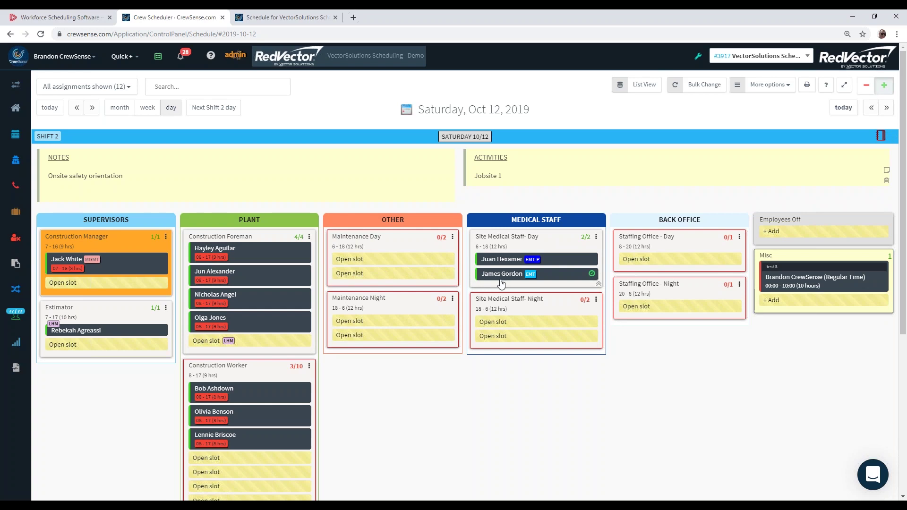
# - Move the EMT-labelled Site Medical Staff- Day employee to time off as Sick Leave with the note "cold", and save the entry
pyautogui.moveTo(502, 280)
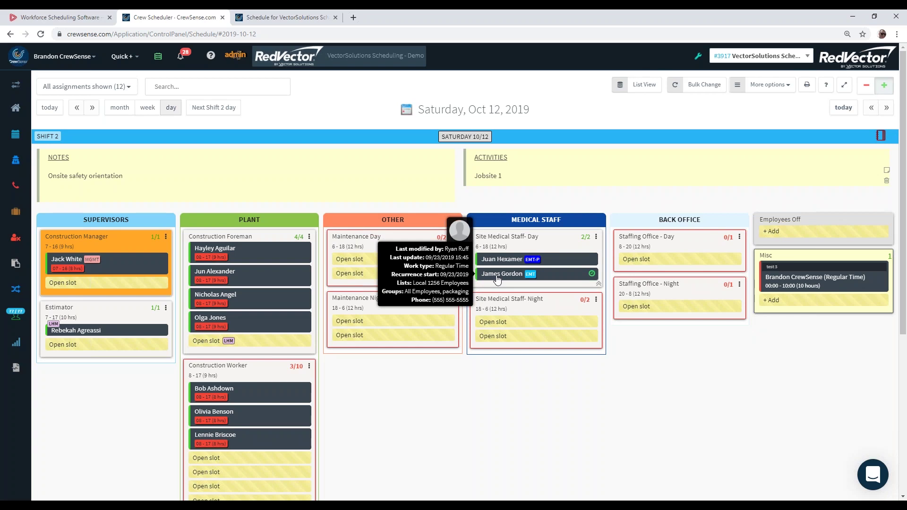
pyautogui.moveTo(522, 276); pyautogui.dragTo(767, 231)
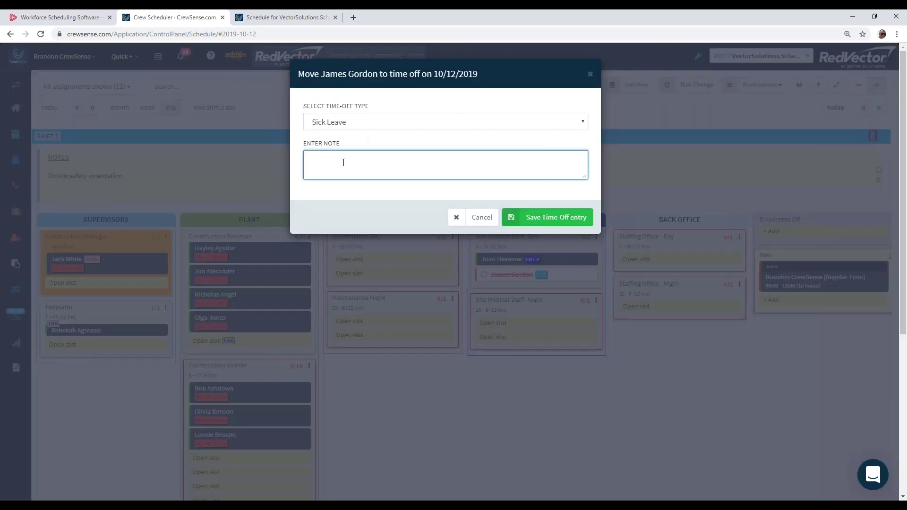
pyautogui.write('cold')
pyautogui.click(552, 218)
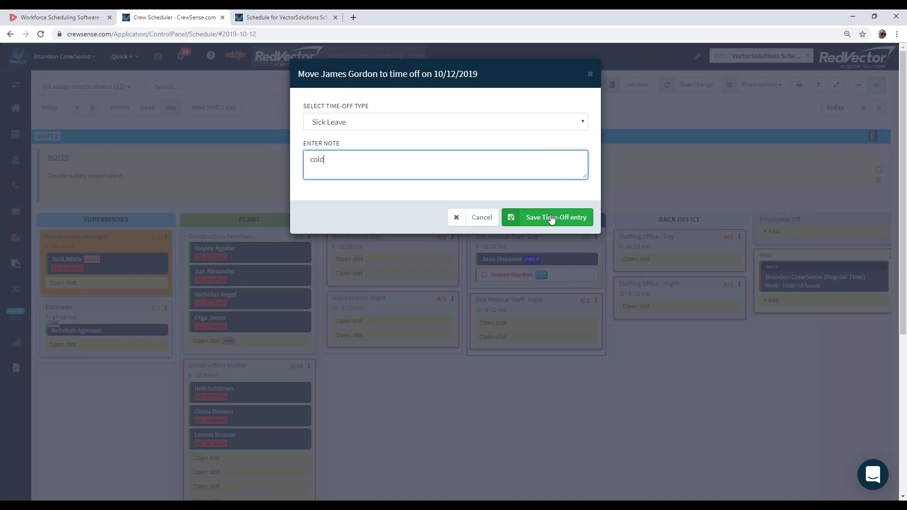
pyautogui.click(551, 217)
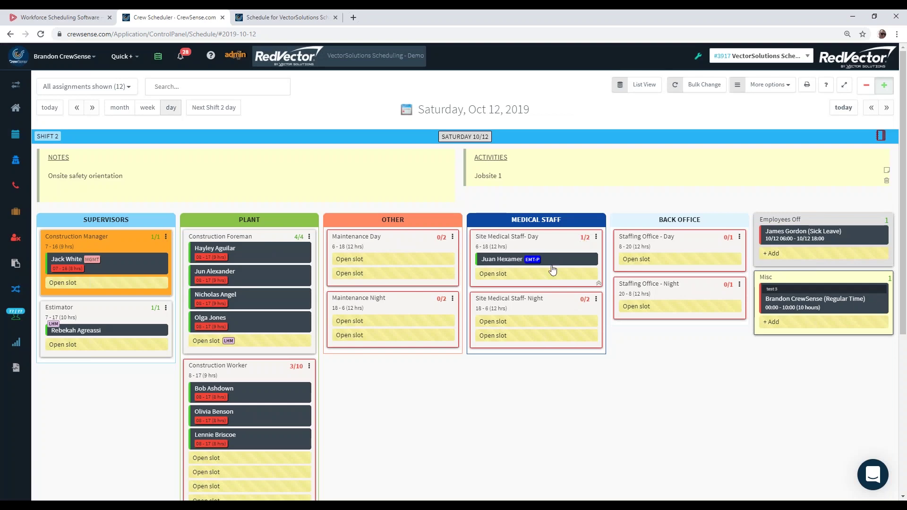
# - Start a CallBack to fill the open Site Medical Staff- Day slot
pyautogui.click(557, 279)
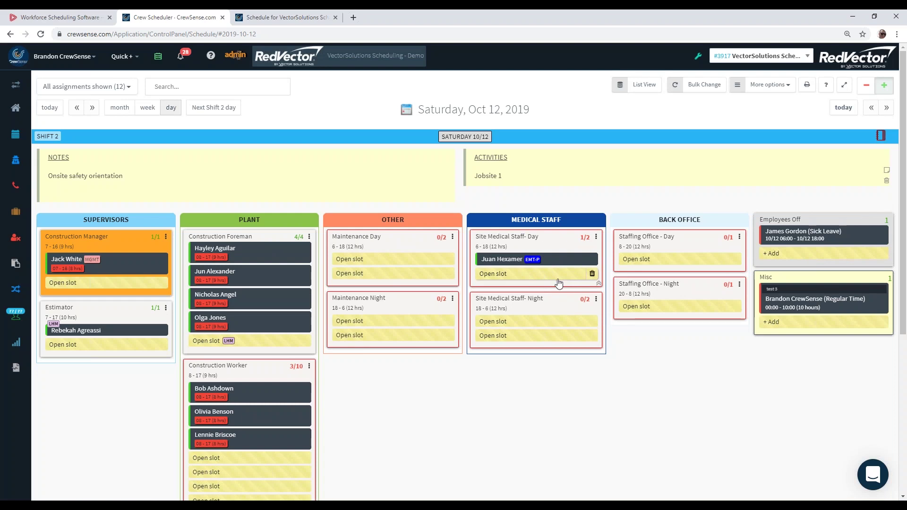
pyautogui.click(558, 281)
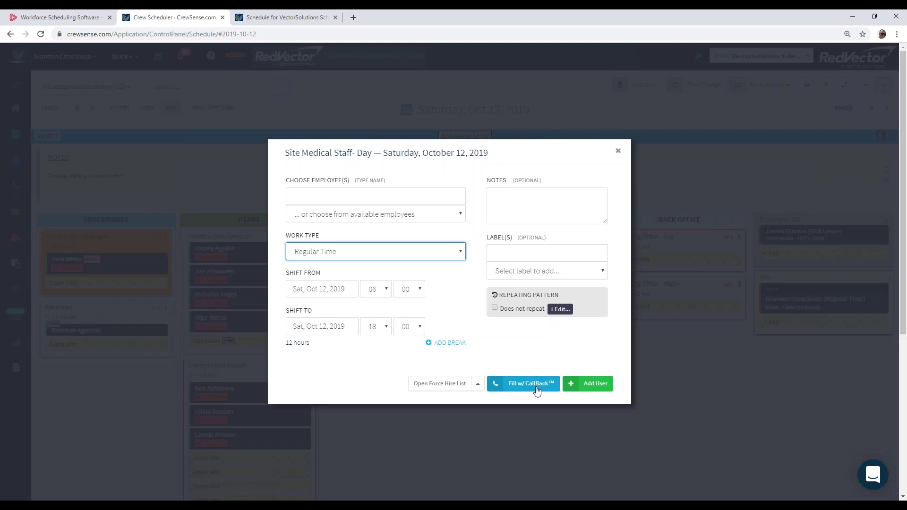
pyautogui.click(537, 388)
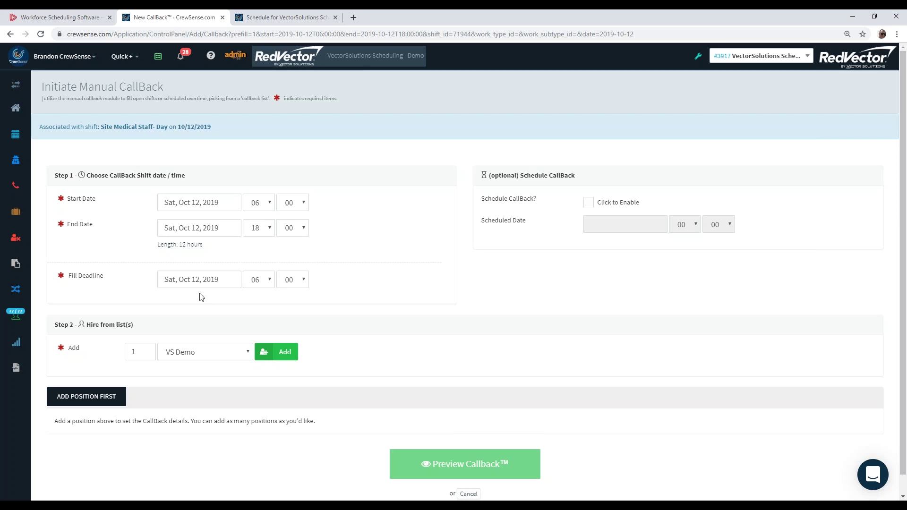
# - Set the CallBack's fill deadline to Friday, October 4, 2019 at 17:00
pyautogui.click(207, 278)
pyautogui.click(245, 334)
pyautogui.click(258, 280)
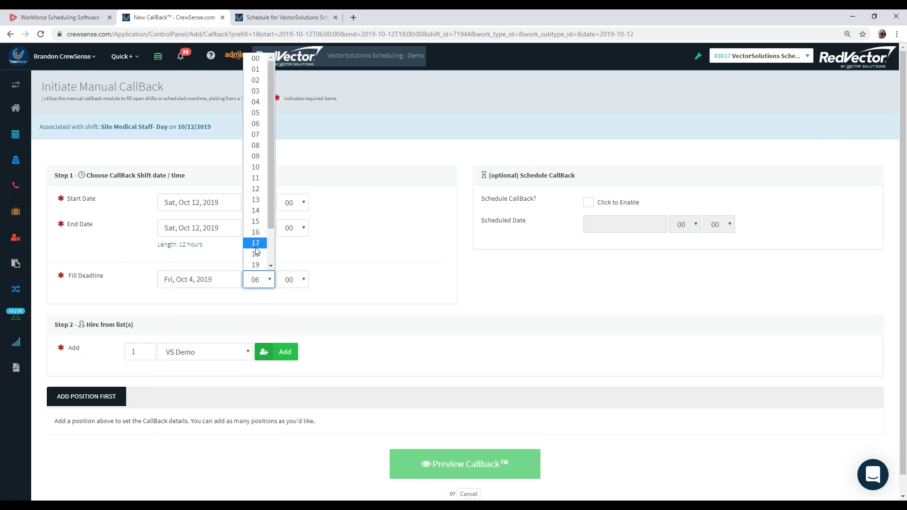
pyautogui.click(259, 243)
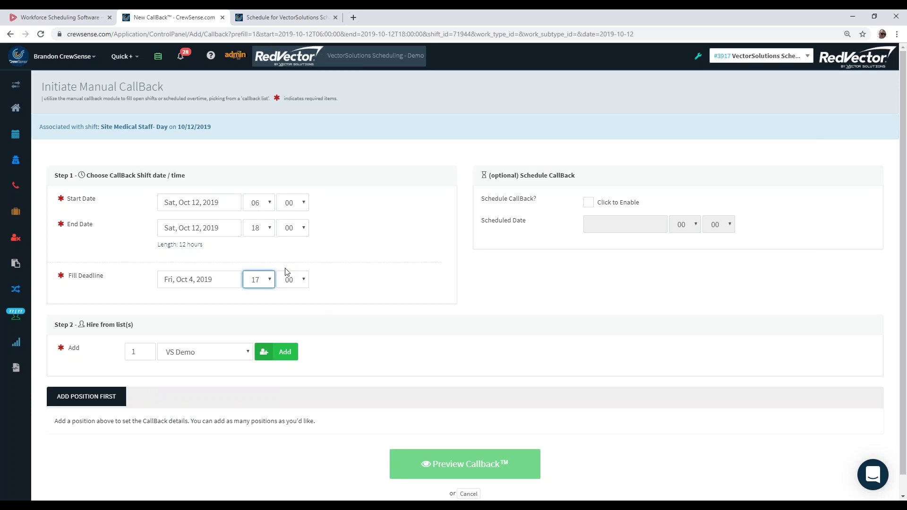
# - Add one position from the VS Demo list to the CallBack
pyautogui.scroll(-1, 265, 292)
pyautogui.click(220, 333)
pyautogui.click(221, 335)
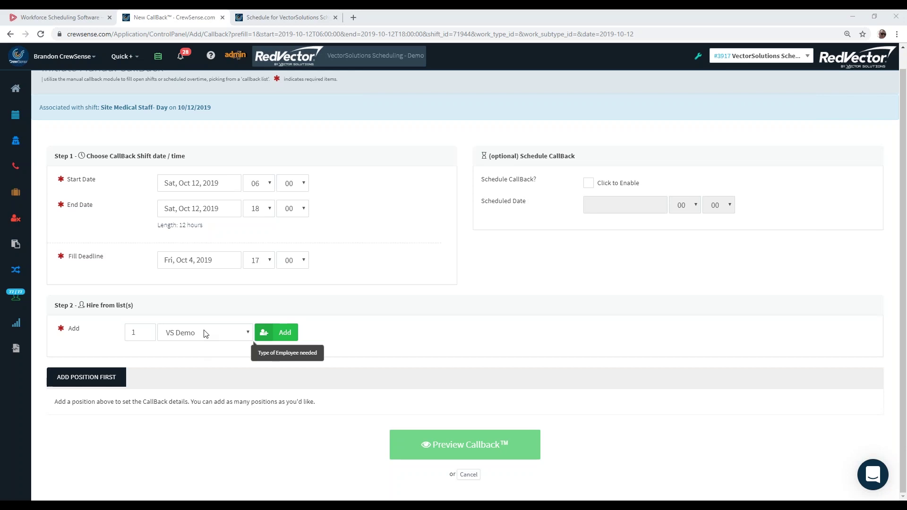
pyautogui.click(280, 333)
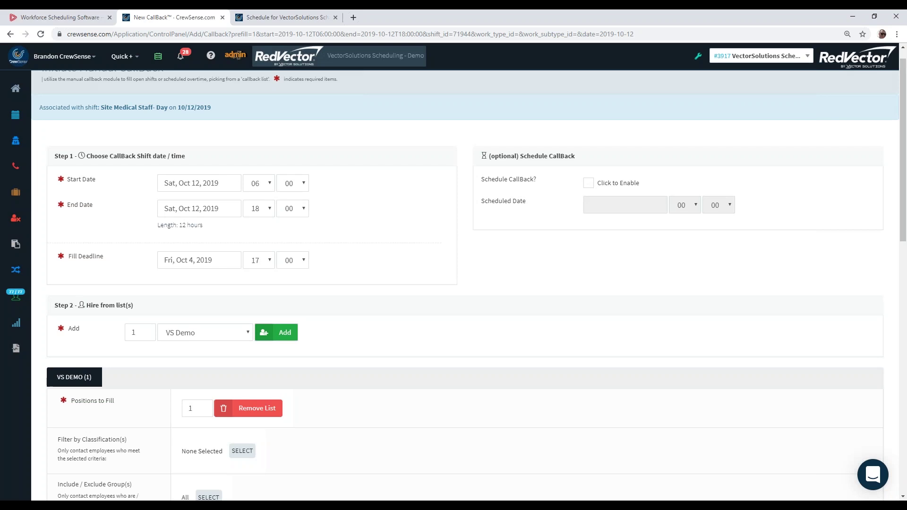
pyautogui.scroll(-5, 231, 335)
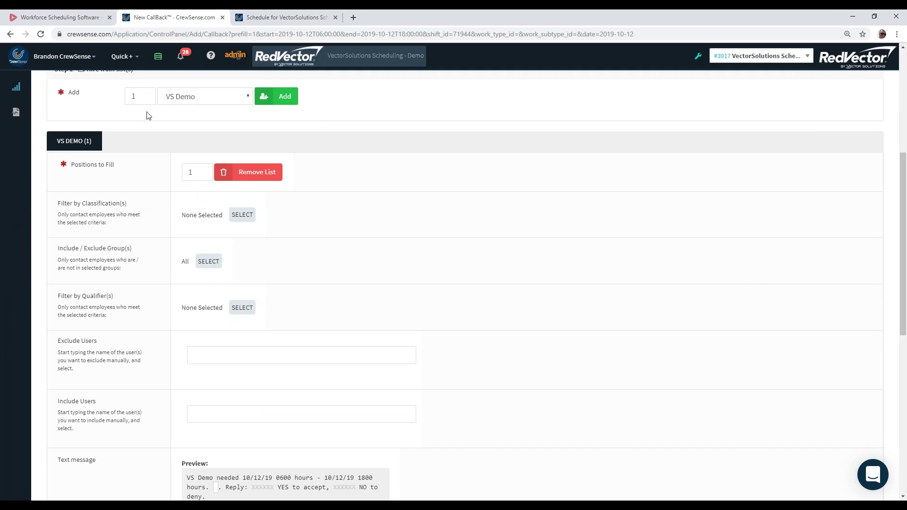
pyautogui.click(242, 218)
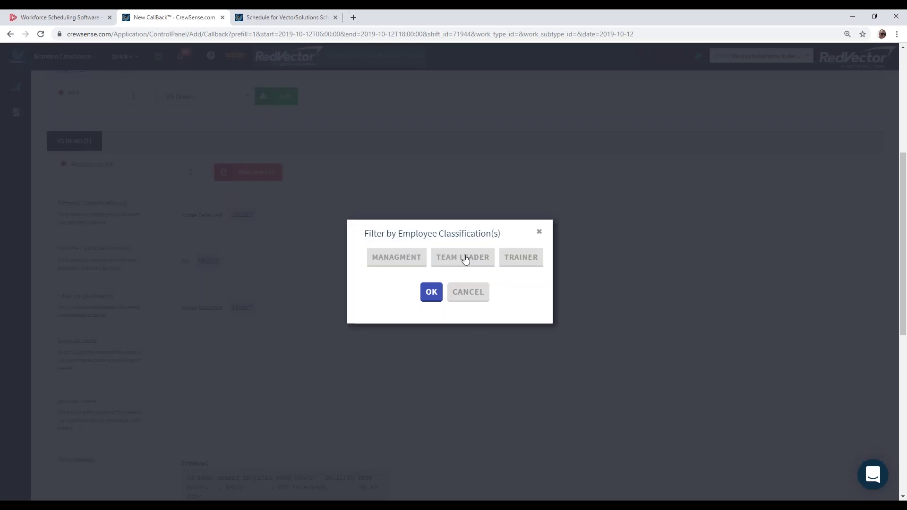
pyautogui.click(465, 260)
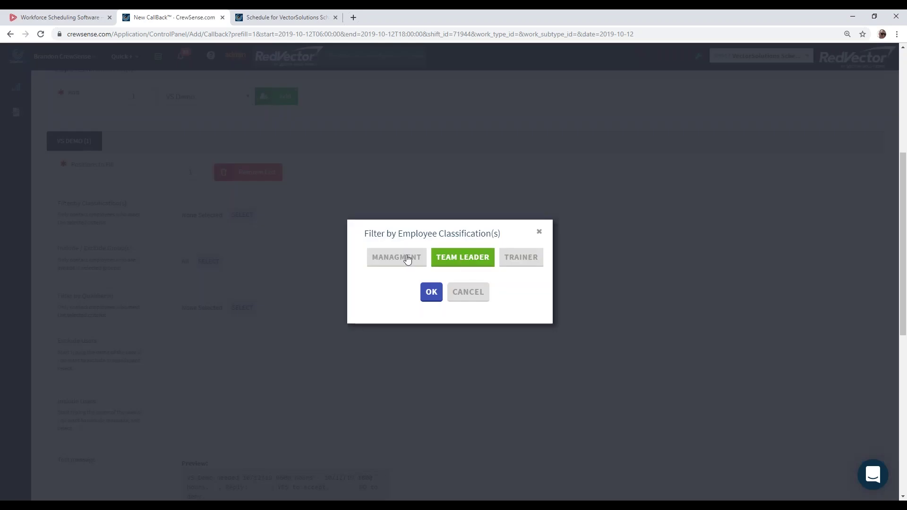
pyautogui.click(454, 255)
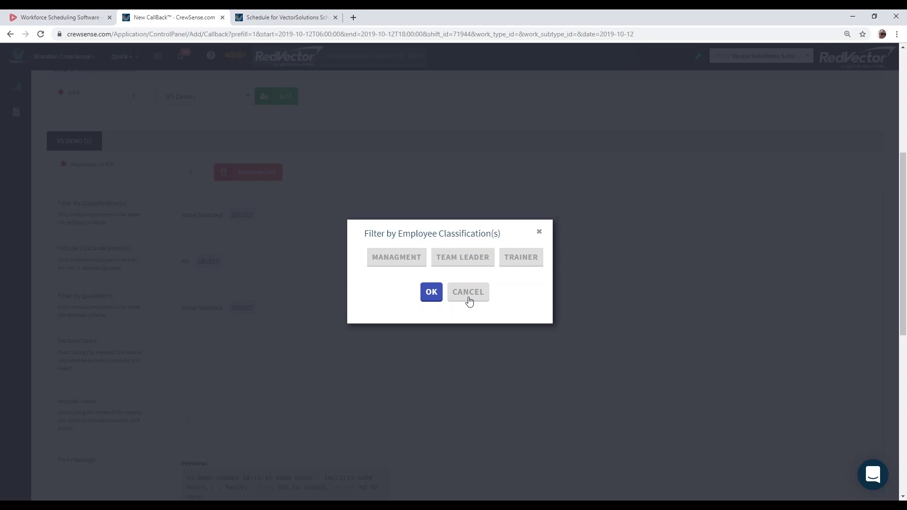
pyautogui.click(479, 298)
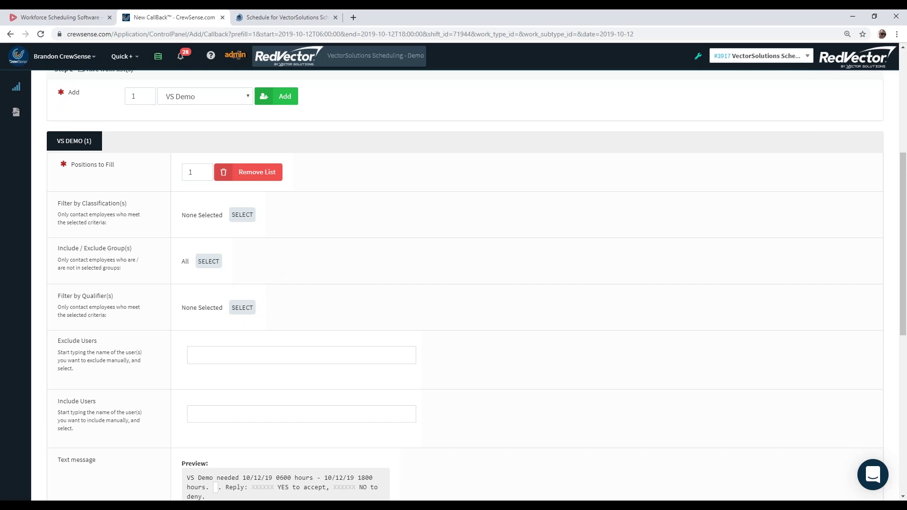
# - Add "Line 1 staffing" to the text message of the VS Demo position
pyautogui.scroll(-5, 254, 308)
pyautogui.click(254, 308)
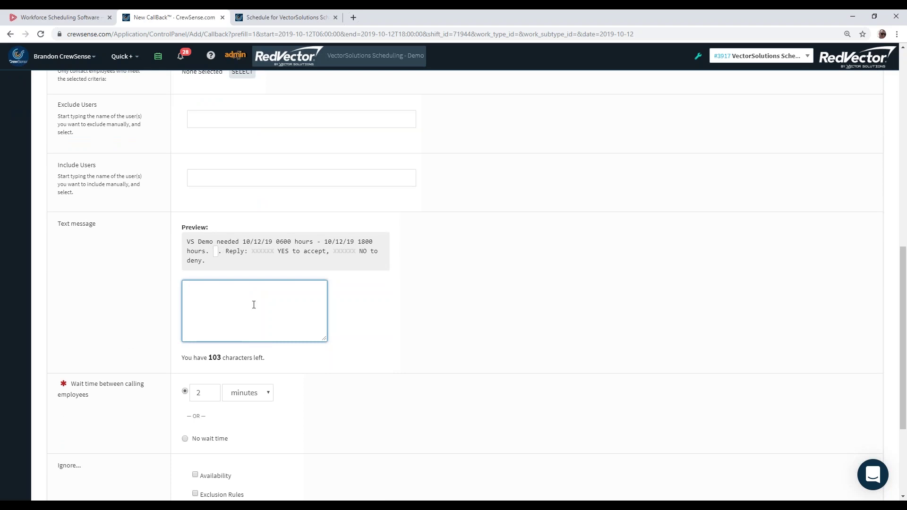
pyautogui.write('Line')
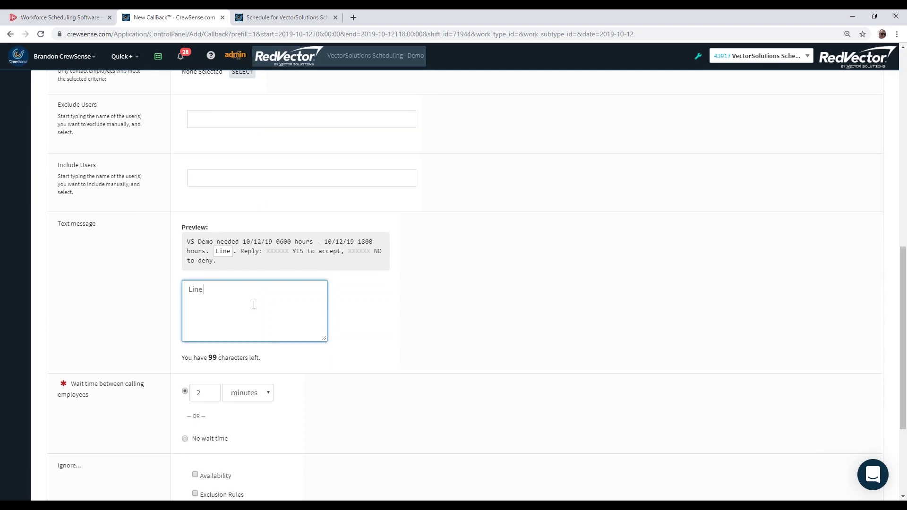
pyautogui.write(' 1 staffing')
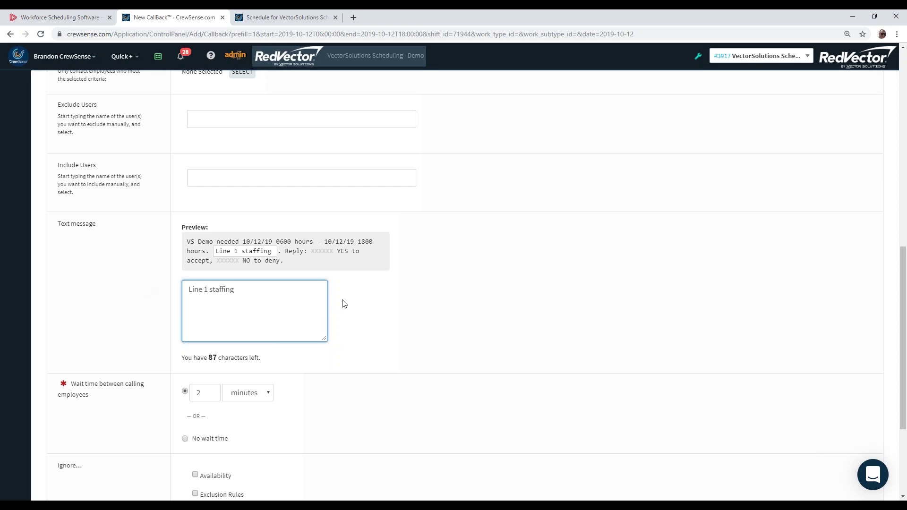
pyautogui.moveTo(307, 249); pyautogui.dragTo(334, 250)
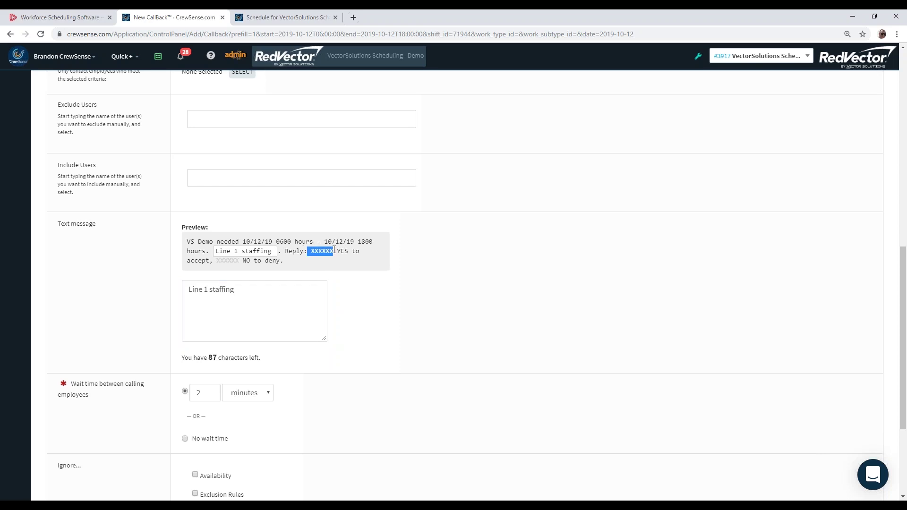
pyautogui.click(330, 254)
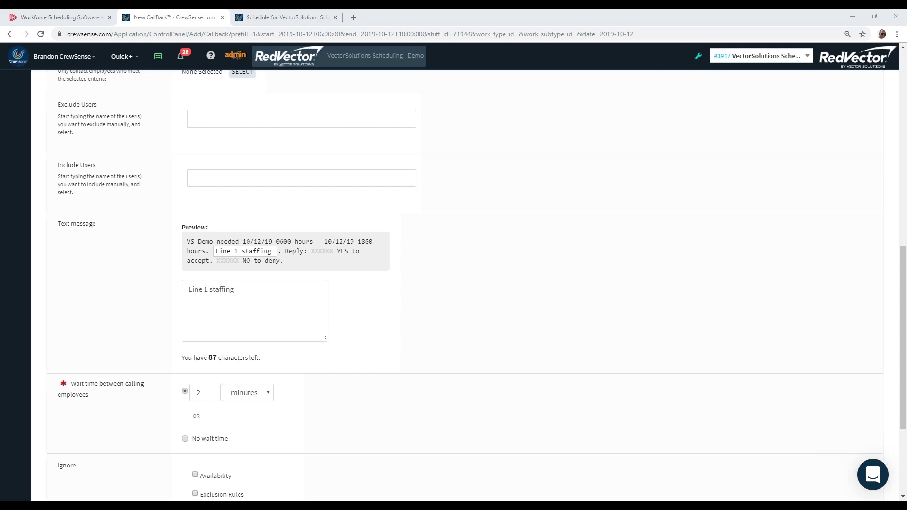
# - Preview the CallBack's contact order, return to its settings and choose no wait time between calling employees
pyautogui.scroll(-1, 244, 404)
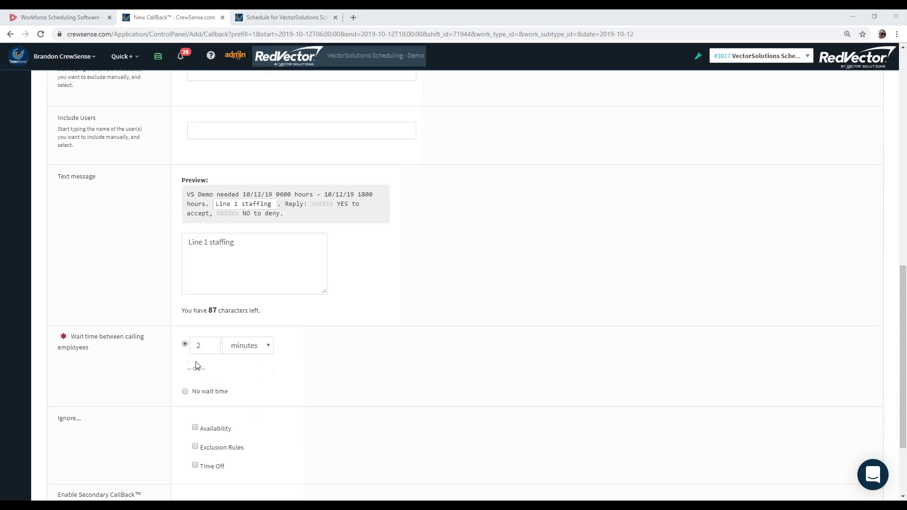
pyautogui.scroll(-2, 198, 361)
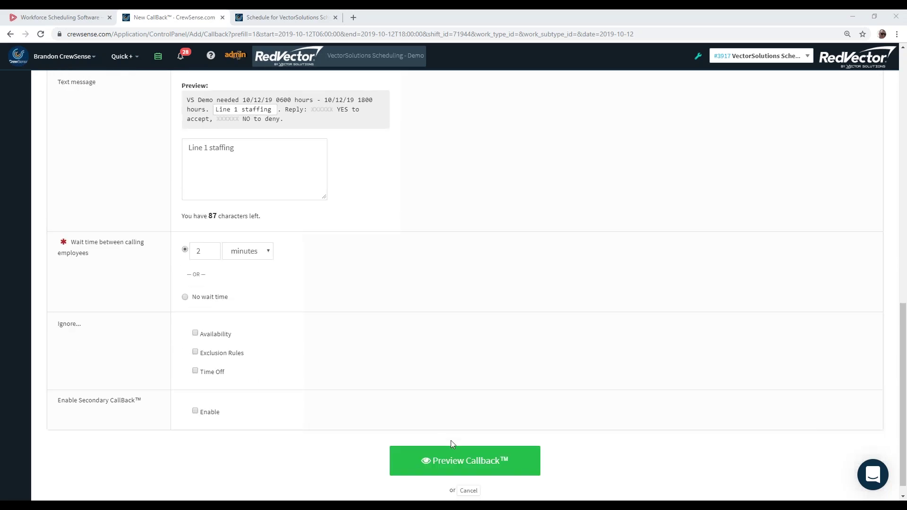
pyautogui.click(473, 461)
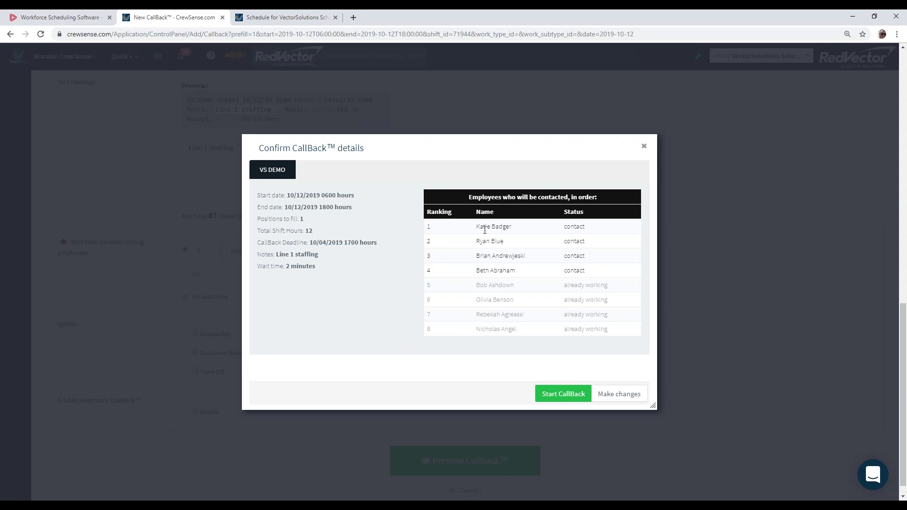
pyautogui.click(643, 150)
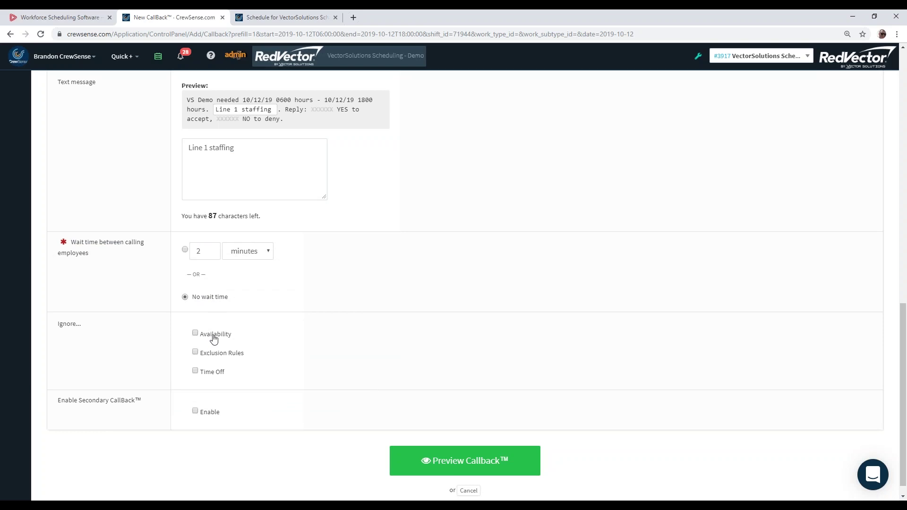
# - Enable the Secondary CallBack to view its settings and turn it off again
pyautogui.scroll(-1, 188, 329)
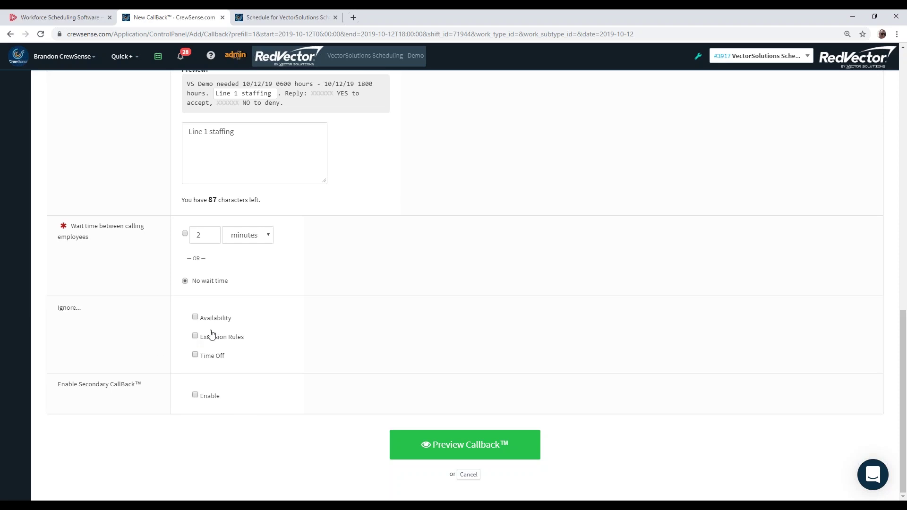
pyautogui.click(208, 403)
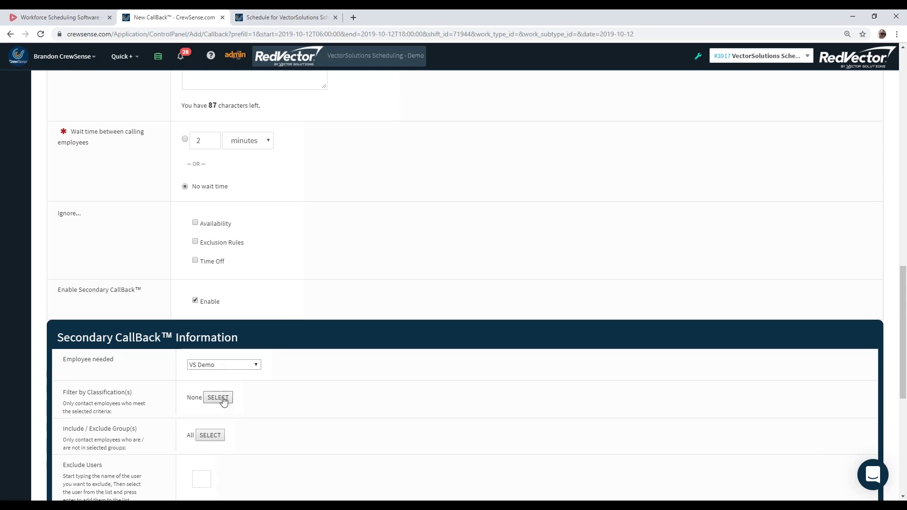
pyautogui.click(203, 308)
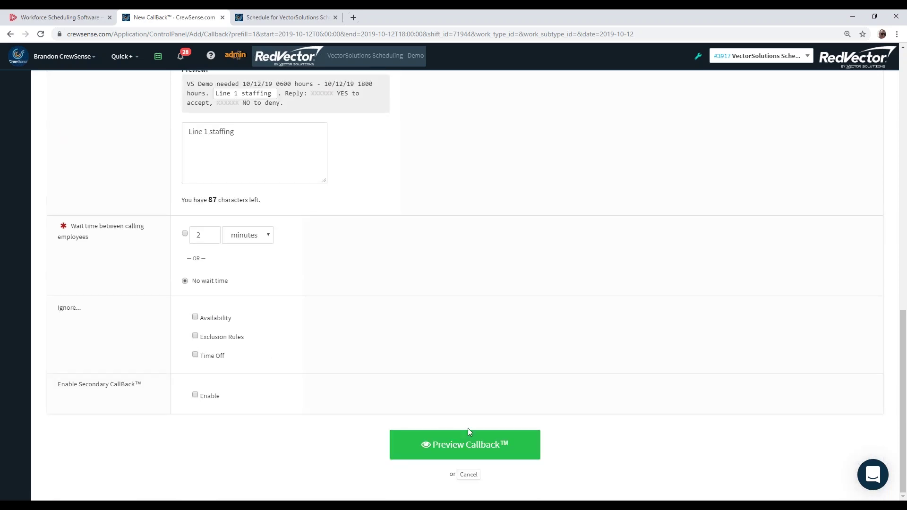
# - Preview the CallBack with its updated wait time and start it
pyautogui.click(465, 446)
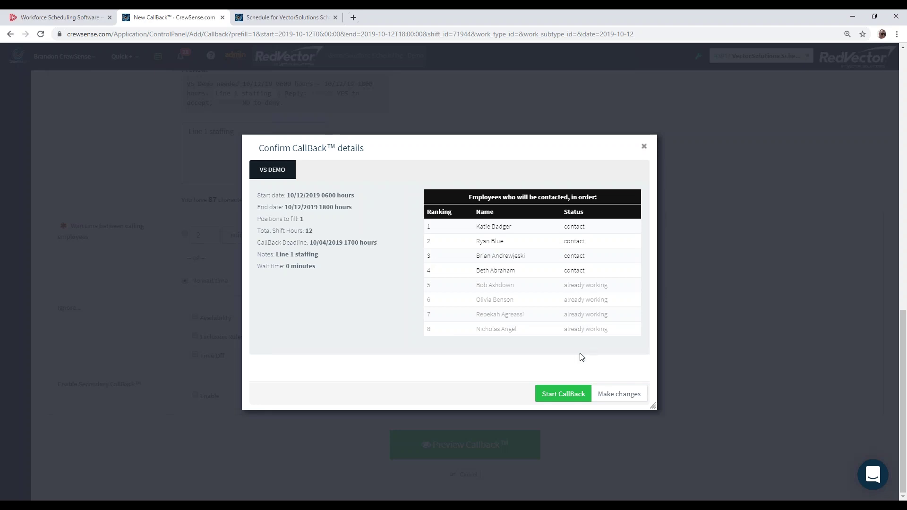
pyautogui.click(563, 396)
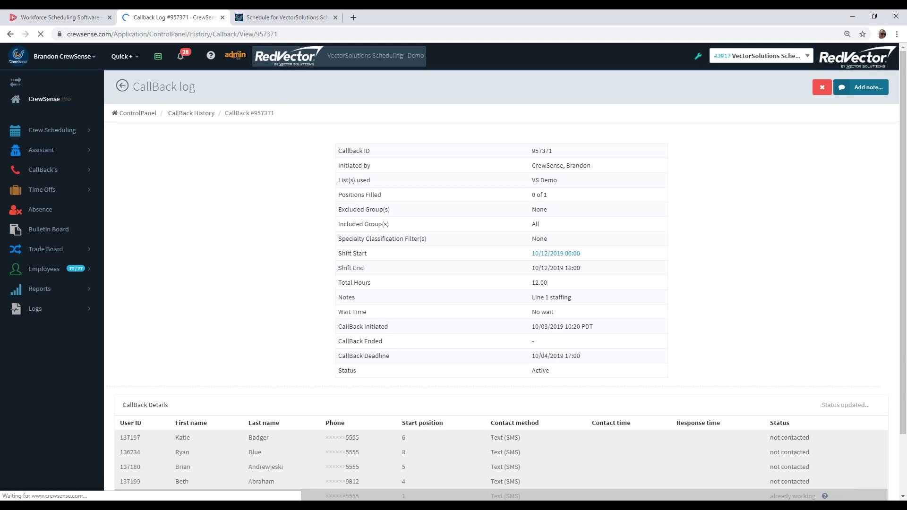
# - Add the note "Due to a sick call" to the active CallBack's log
pyautogui.scroll(-2, 814, 326)
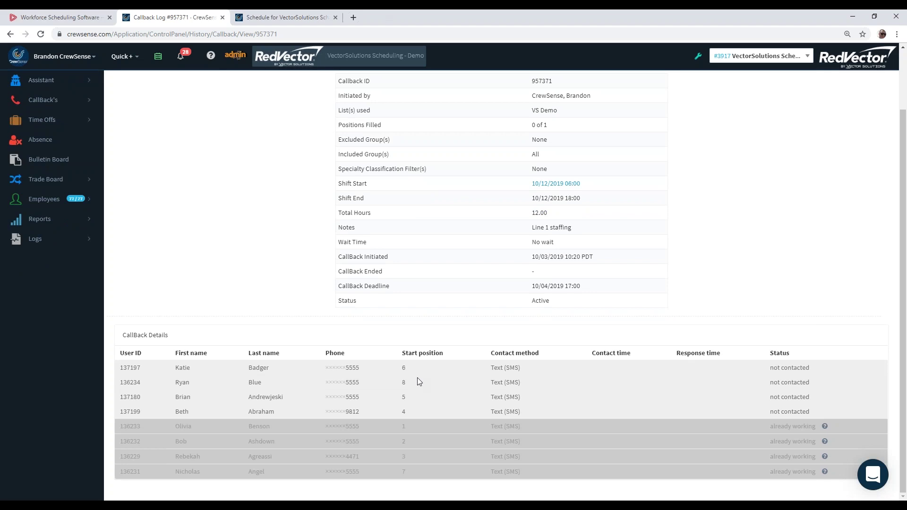
pyautogui.scroll(1, 417, 378)
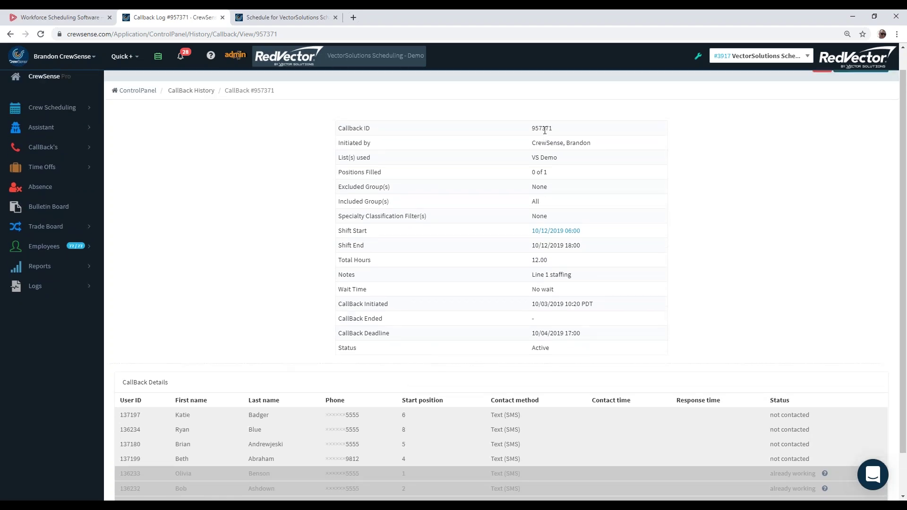
pyautogui.doubleClick(549, 129)
pyautogui.click(548, 131)
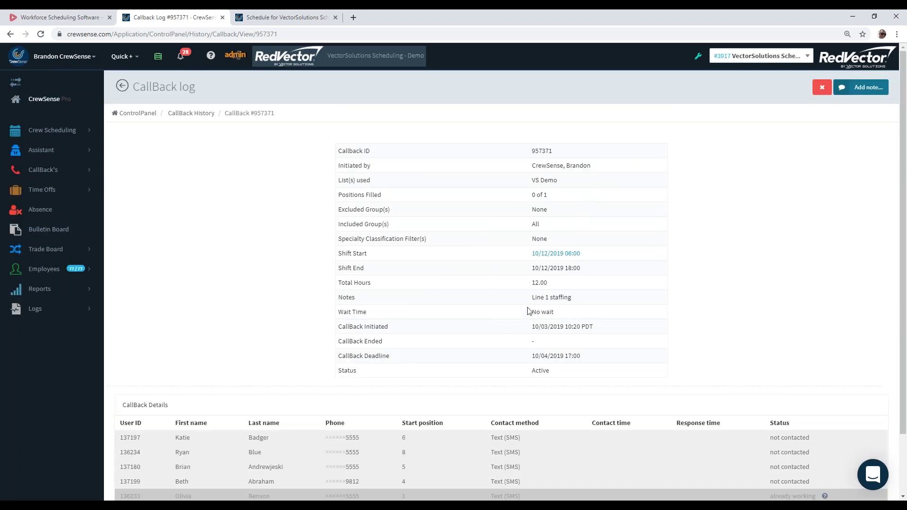
pyautogui.scroll(-1, 529, 310)
pyautogui.scroll(-1, 530, 310)
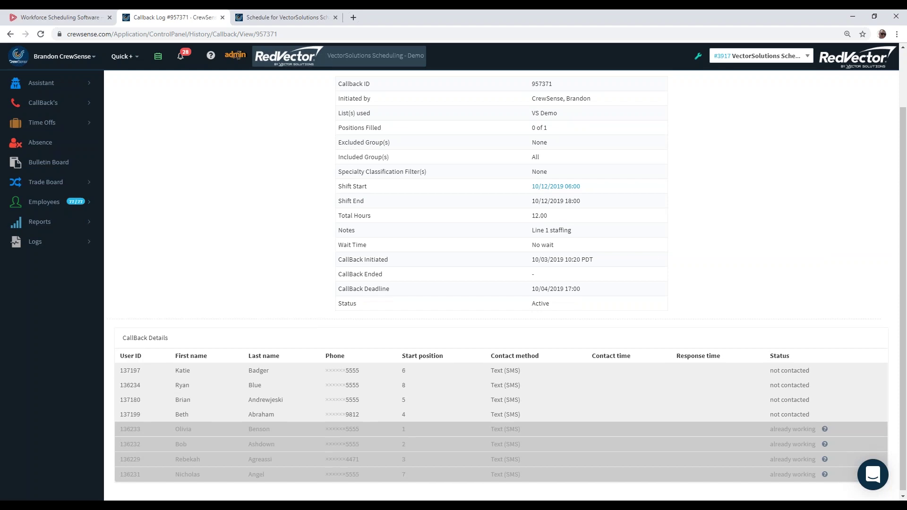
pyautogui.scroll(2, 550, 296)
pyautogui.click(856, 95)
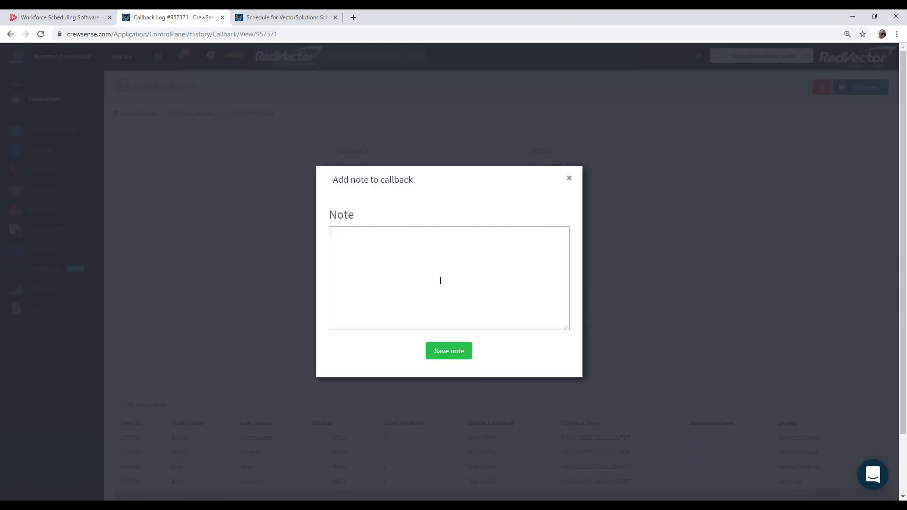
pyautogui.write('Due to a sick call')
pyautogui.click(466, 353)
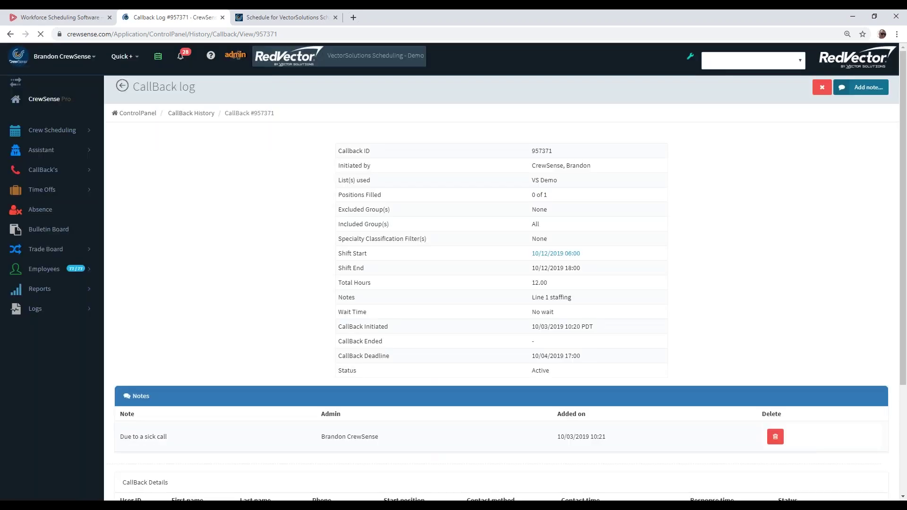
# - Check the contact times and response statuses of the employees in the CallBack log
pyautogui.scroll(-3, 449, 310)
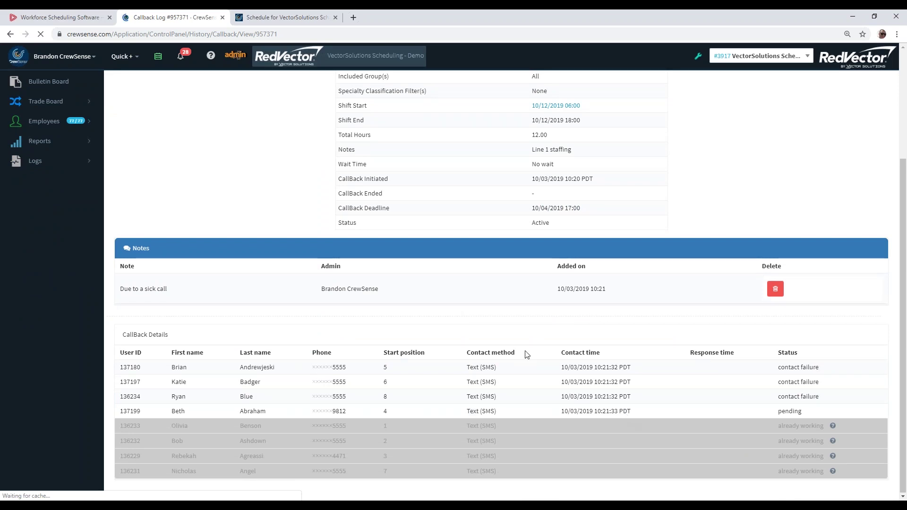
pyautogui.moveTo(585, 266); pyautogui.dragTo(532, 223)
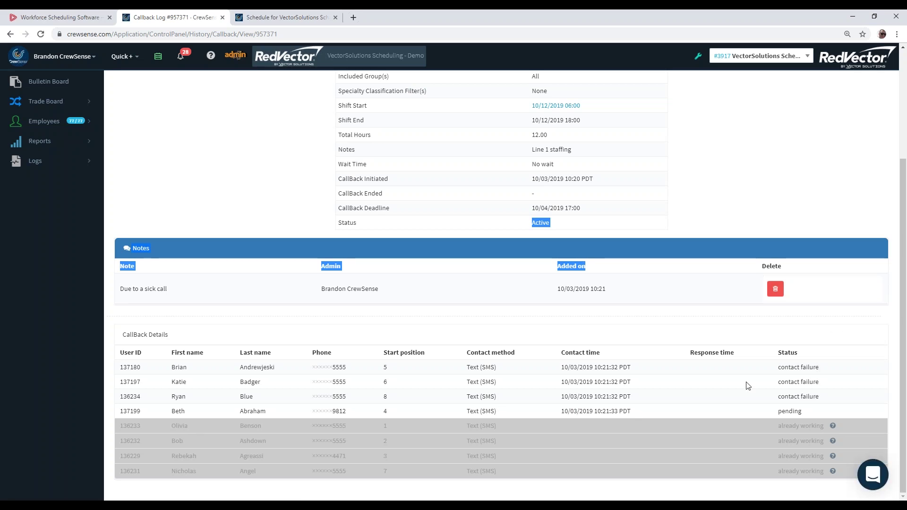
pyautogui.click(652, 275)
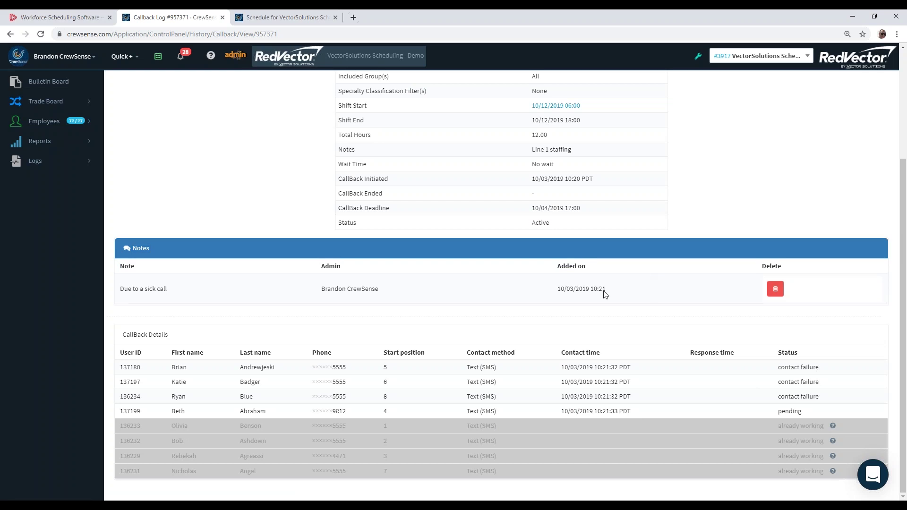
pyautogui.scroll(1, 514, 425)
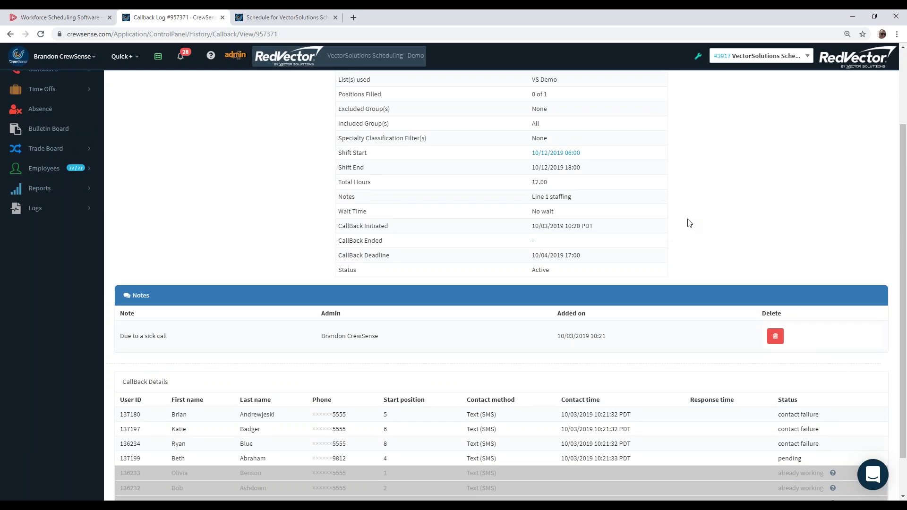
pyautogui.scroll(1, 689, 222)
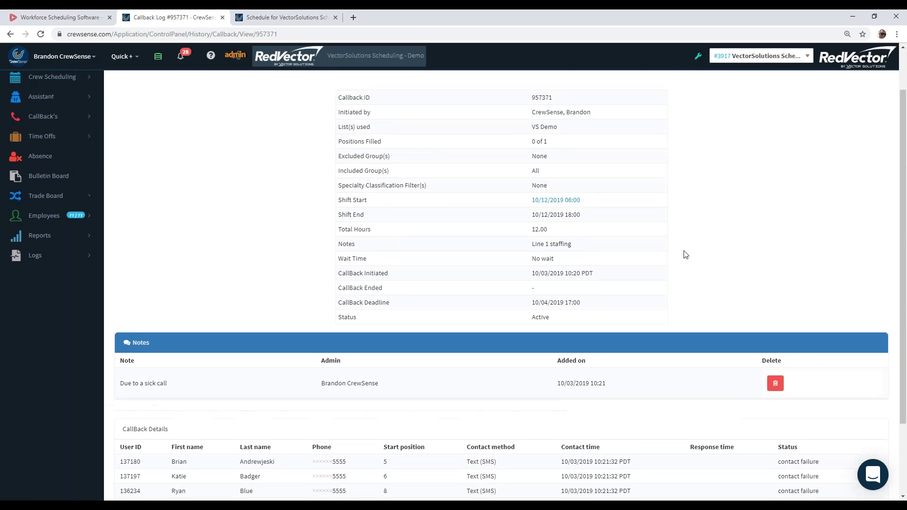
pyautogui.scroll(-1, 685, 255)
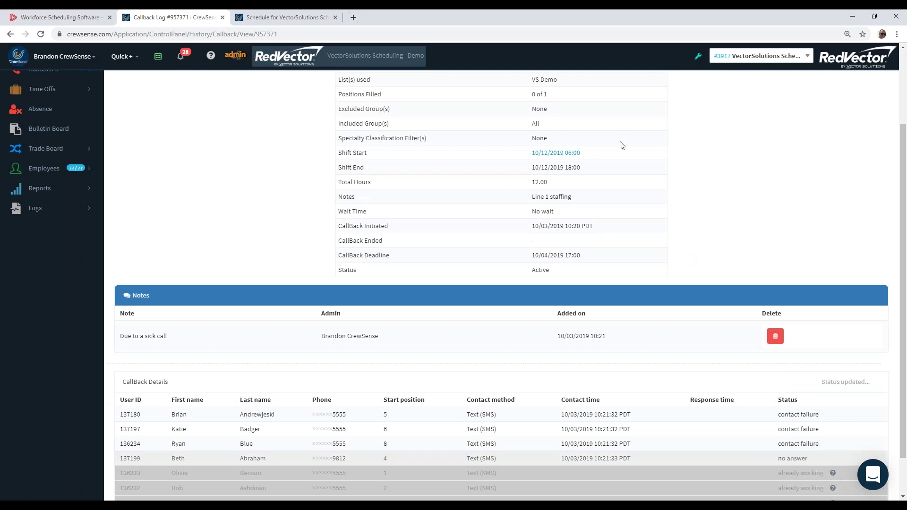
# - Open the schedule for the CallBack's shift date from the log, close the older schedule tab and compare the open slot with the log
pyautogui.click(539, 156)
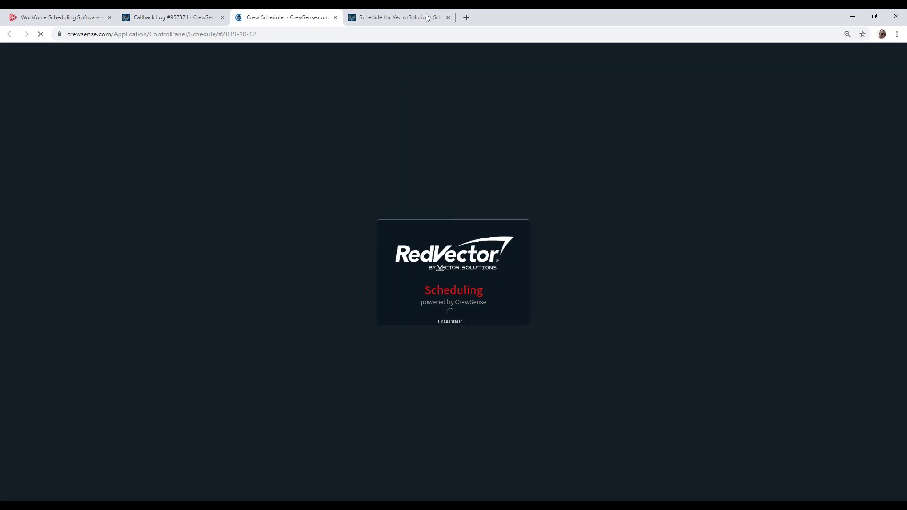
pyautogui.click(448, 17)
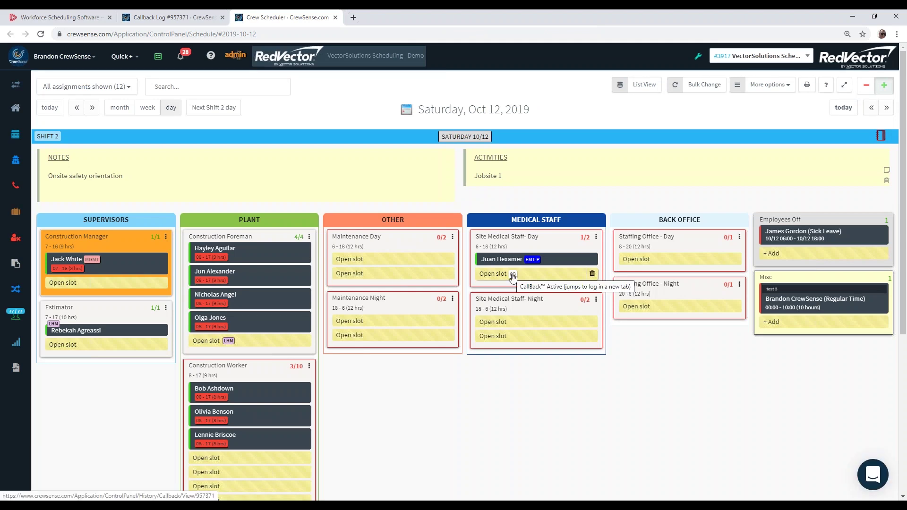
pyautogui.click(147, 17)
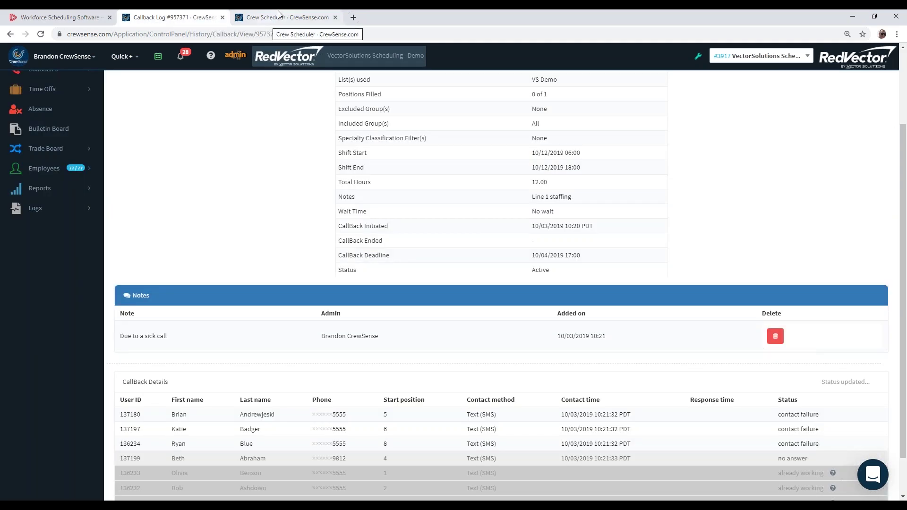
pyautogui.scroll(1, 419, 206)
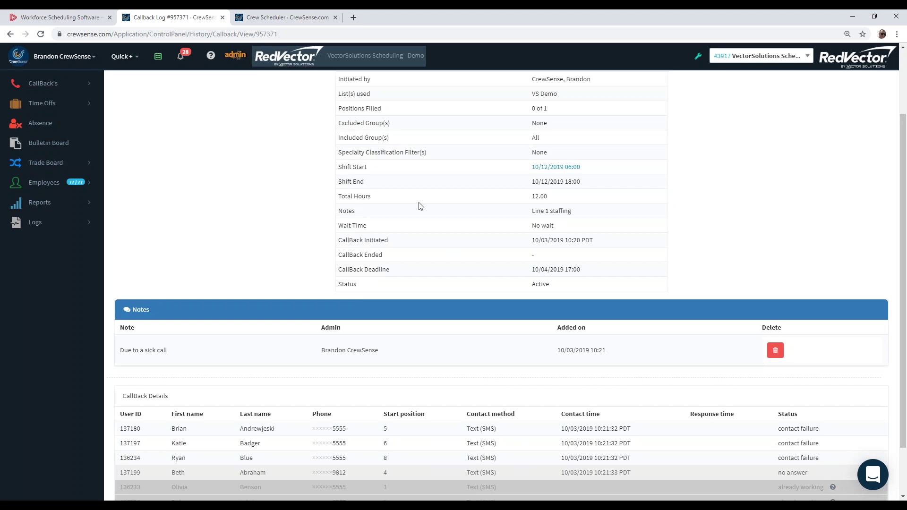
pyautogui.scroll(3, 419, 206)
pyautogui.click(286, 17)
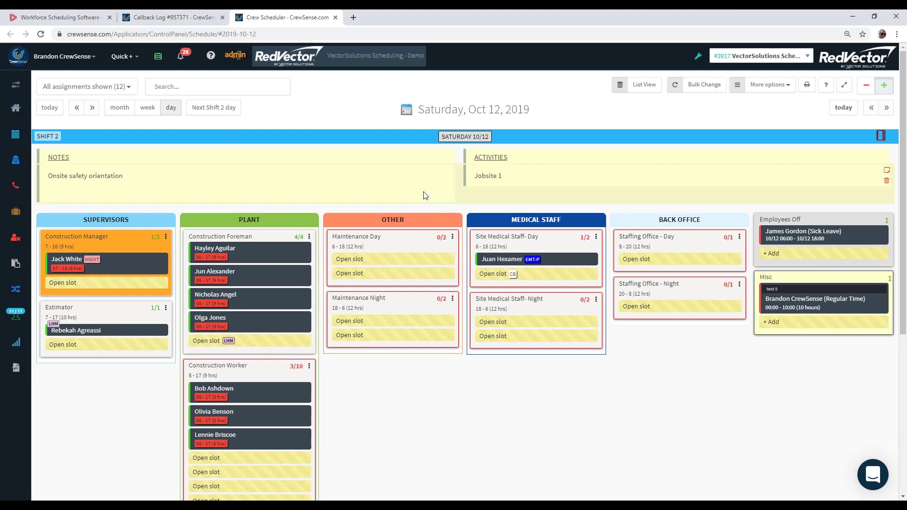
# - Open a new Sick Leave time-off request and select the last administrator in the list for approval
pyautogui.moveTo(16, 185)
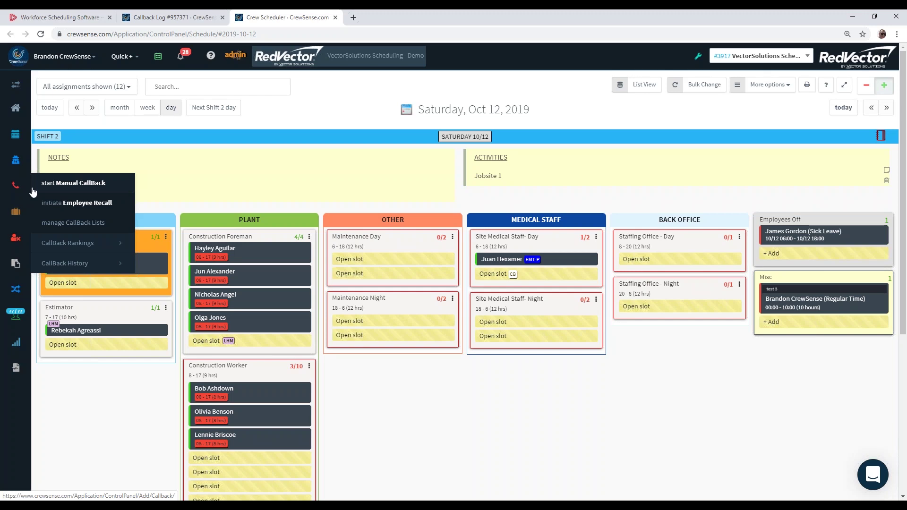
pyautogui.moveTo(23, 215)
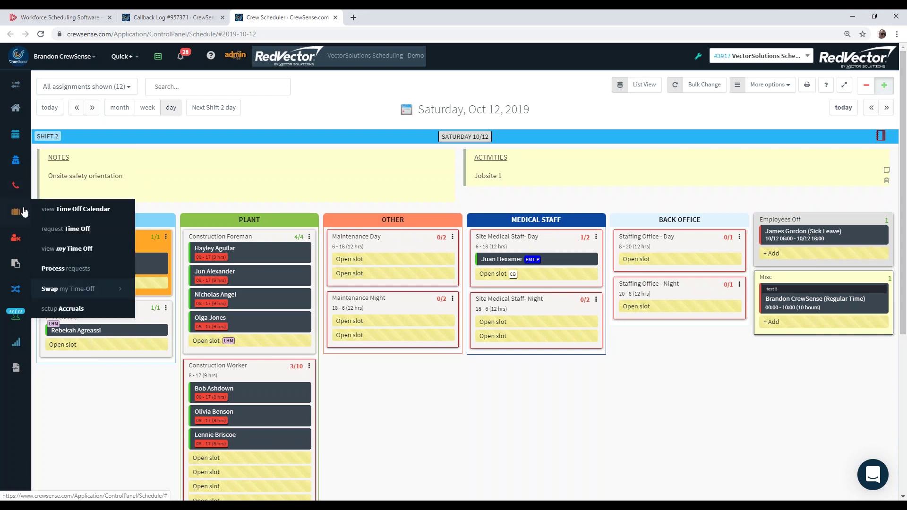
pyautogui.click(75, 230)
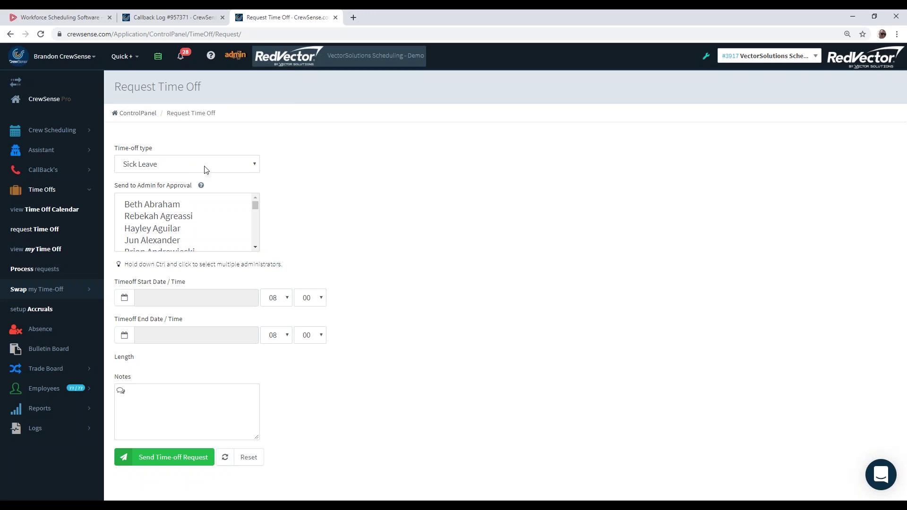
pyautogui.moveTo(255, 208); pyautogui.dragTo(256, 249)
pyautogui.click(167, 240)
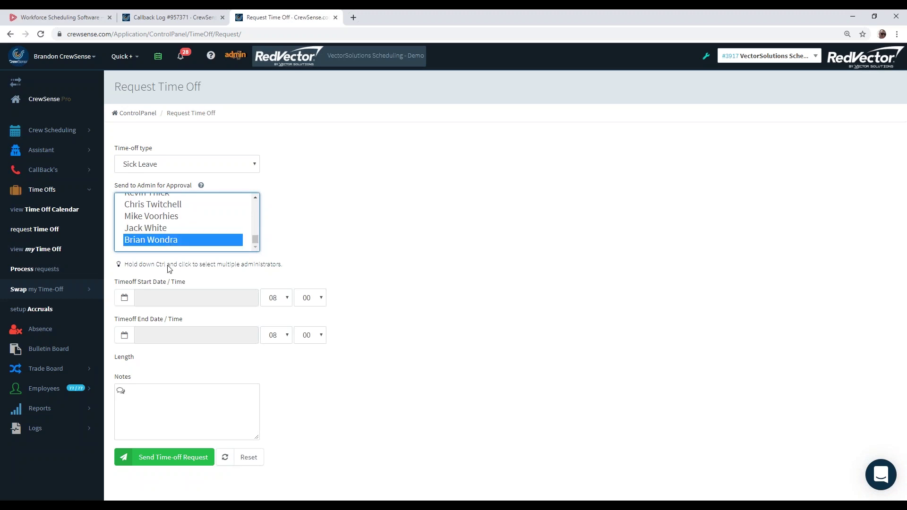
# - Set the time off to start on Friday, October 4, 2019 and end the same day at 14:00
pyautogui.click(173, 303)
pyautogui.click(174, 303)
pyautogui.click(220, 350)
pyautogui.click(218, 332)
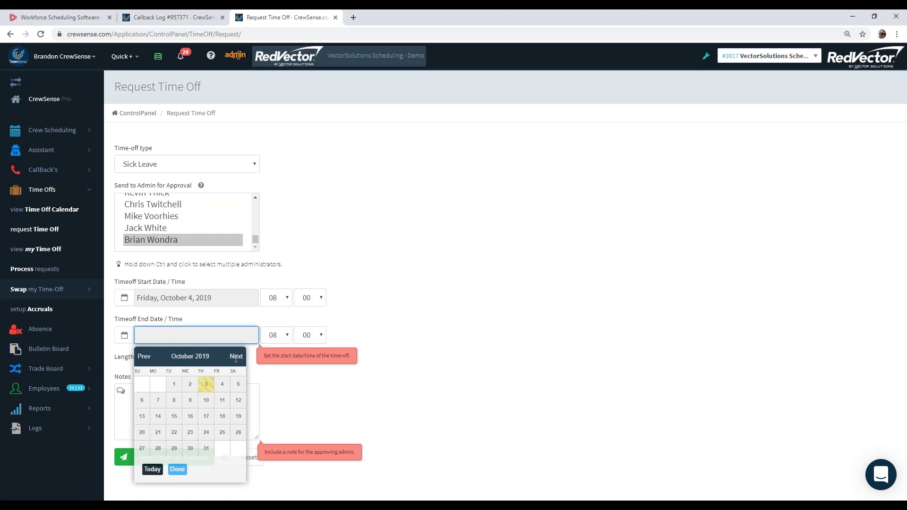
pyautogui.click(221, 384)
pyautogui.click(274, 335)
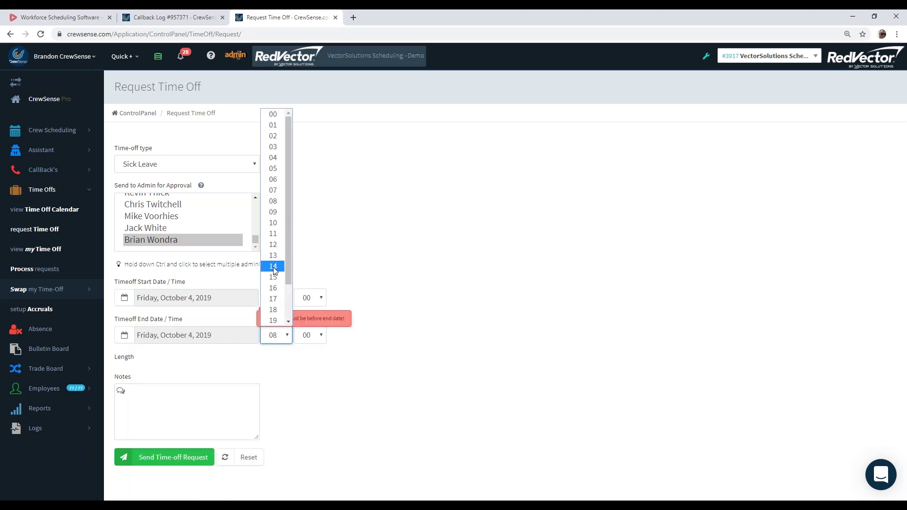
pyautogui.click(273, 267)
# - Add the note "dr appt" to the time-off request and send it
pyautogui.click(198, 399)
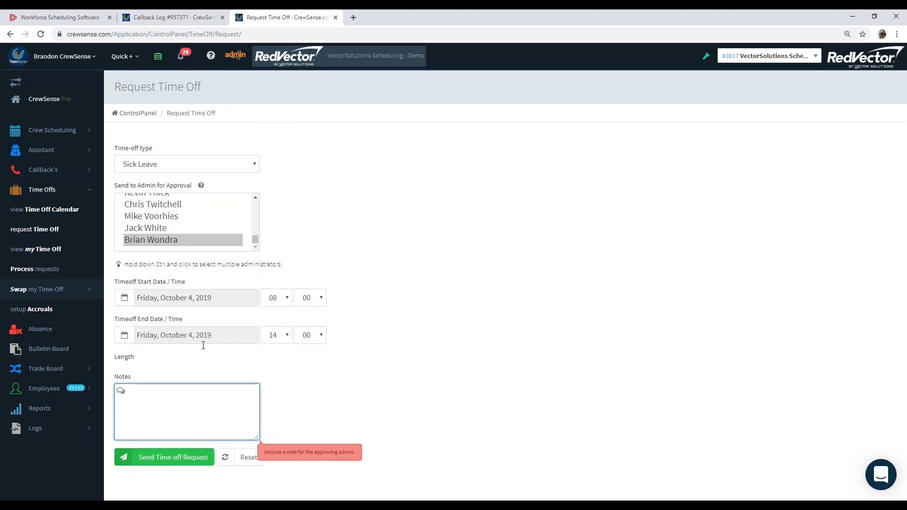
pyautogui.write('dr appt')
pyautogui.click(187, 457)
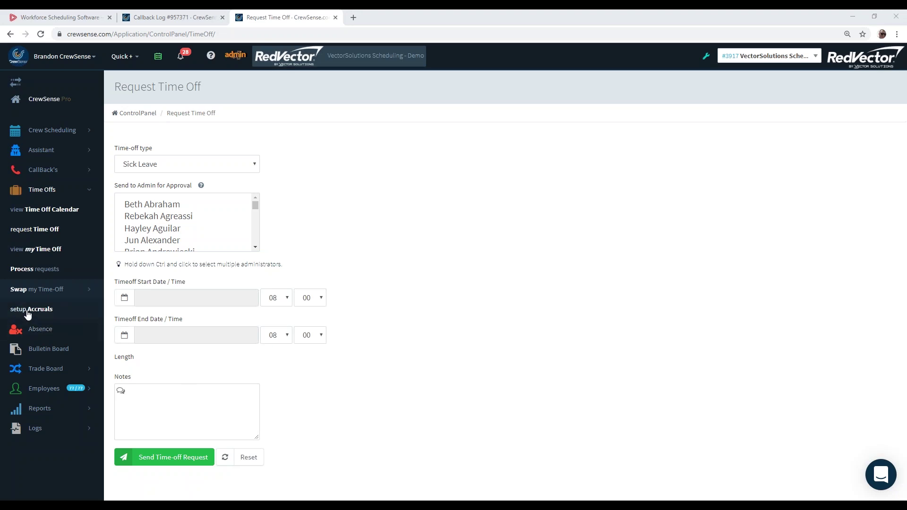
# - Open the list of employee absences
pyautogui.click(44, 329)
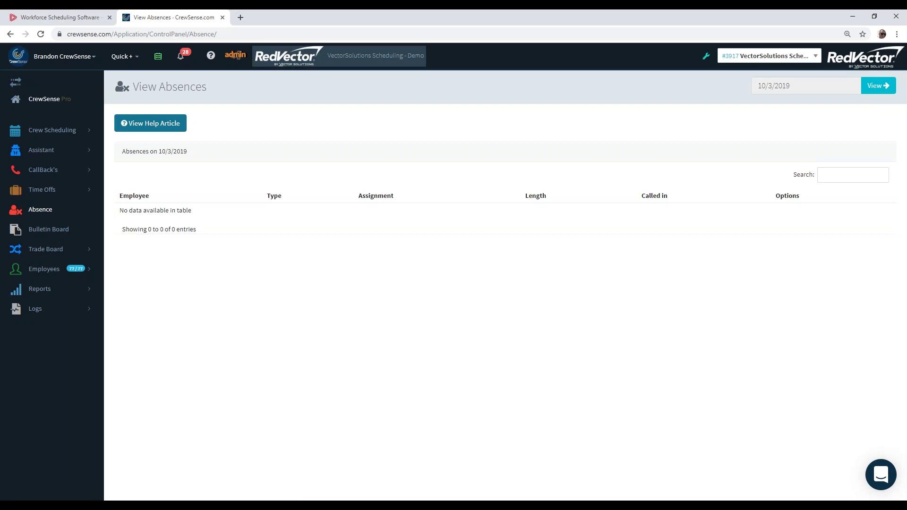
# - Open the employee reports page, select all employees and set the period's start date to 8/1/2019
pyautogui.click(60, 296)
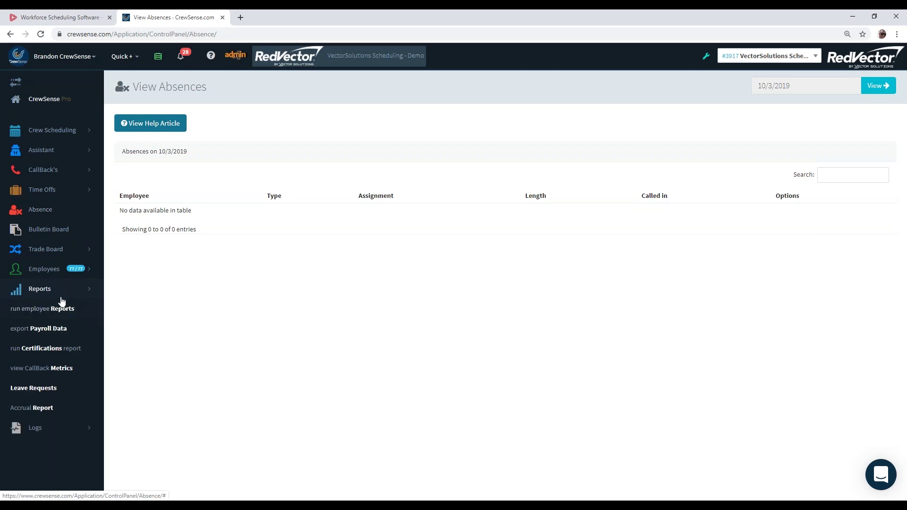
pyautogui.click(71, 313)
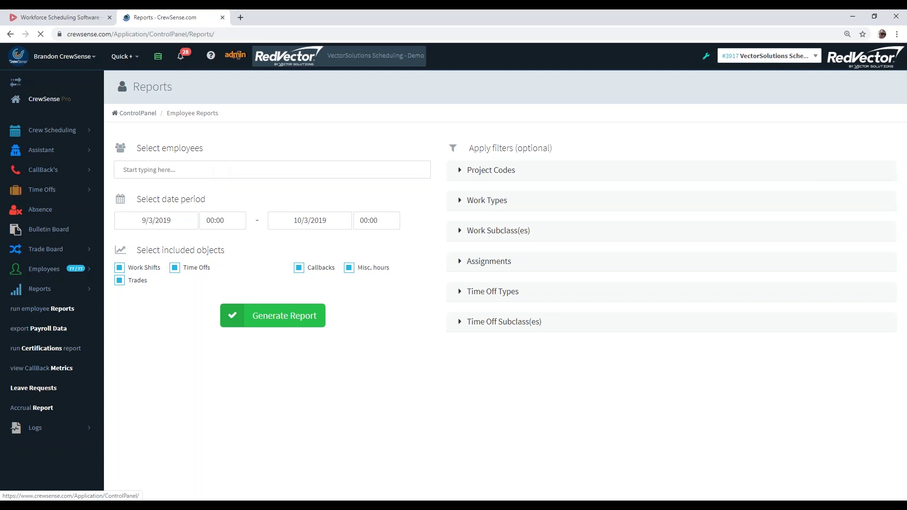
pyautogui.click(236, 167)
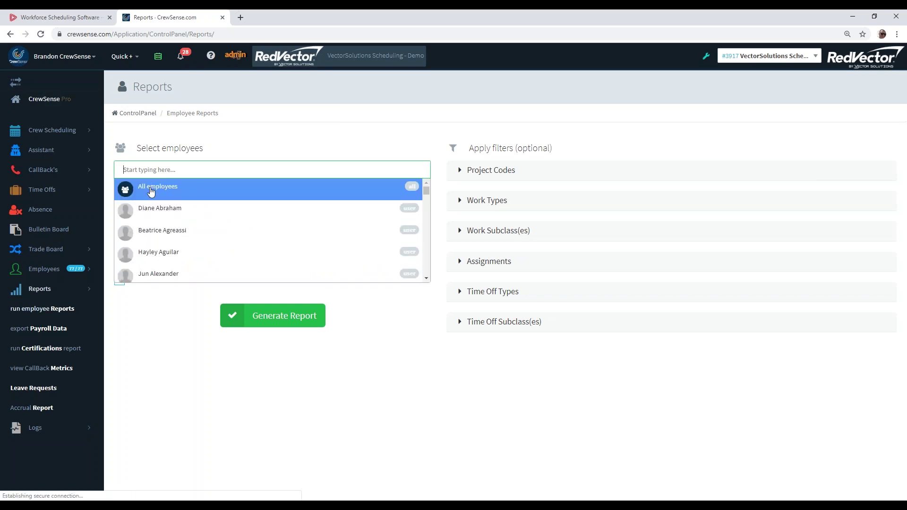
pyautogui.click(151, 189)
pyautogui.click(174, 233)
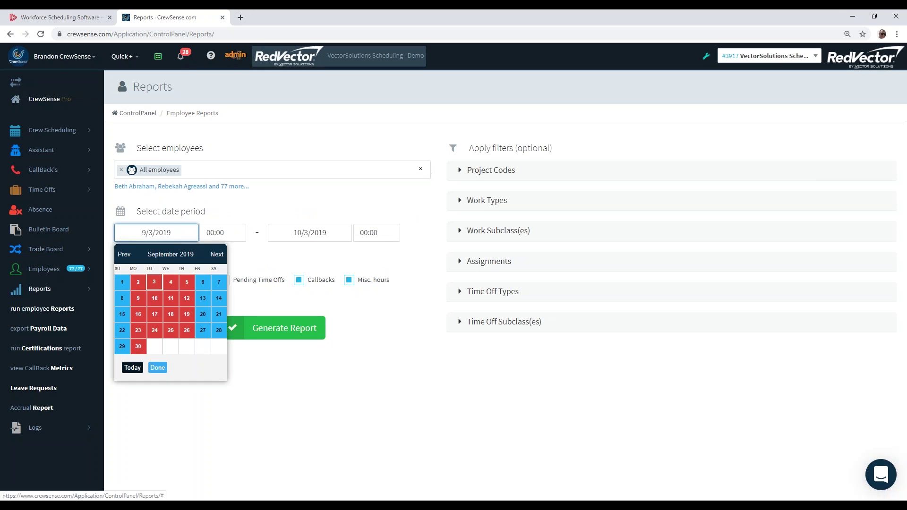
pyautogui.click(124, 254)
pyautogui.click(187, 284)
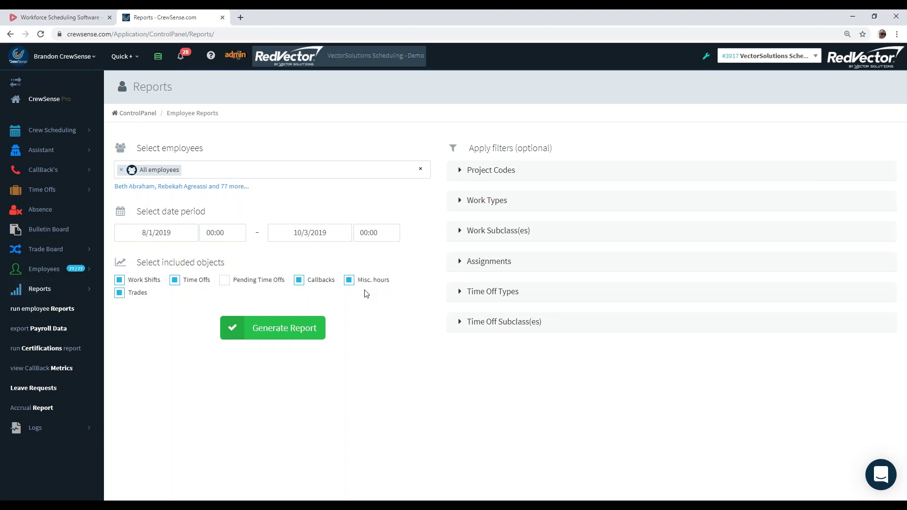
# - Expand the Work Types, Work Subclass(es) and Assignments filters and generate the employee report
pyautogui.click(496, 203)
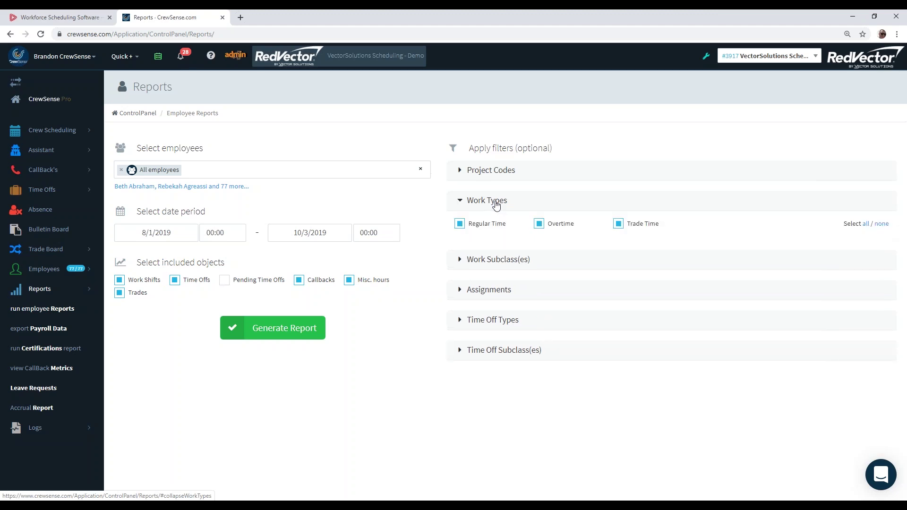
pyautogui.click(477, 266)
pyautogui.click(483, 315)
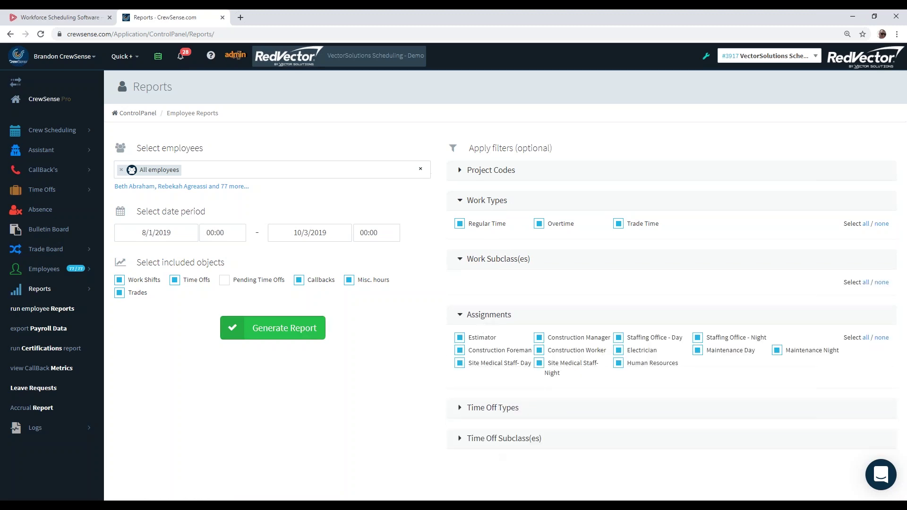
pyautogui.click(301, 337)
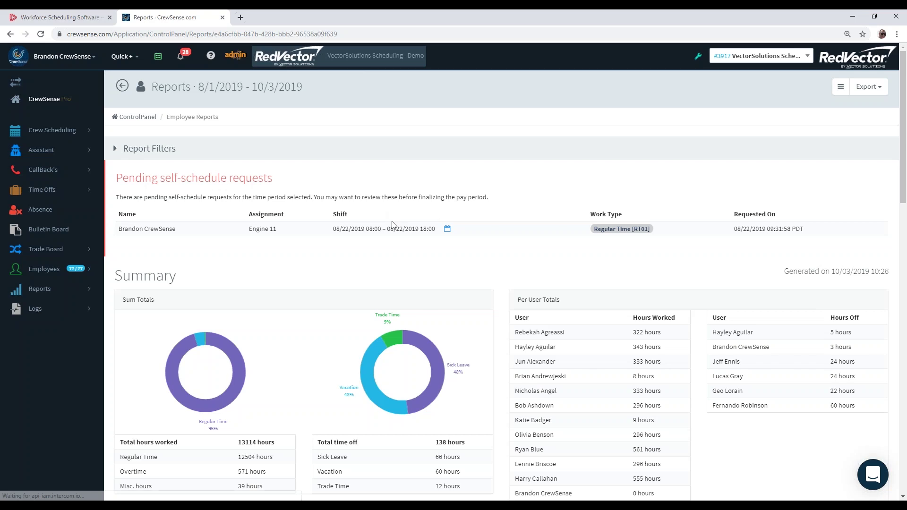
# - Examine the report's pending self-schedule requests, summary charts and per-user totals down to the activity table
pyautogui.scroll(-2, 392, 224)
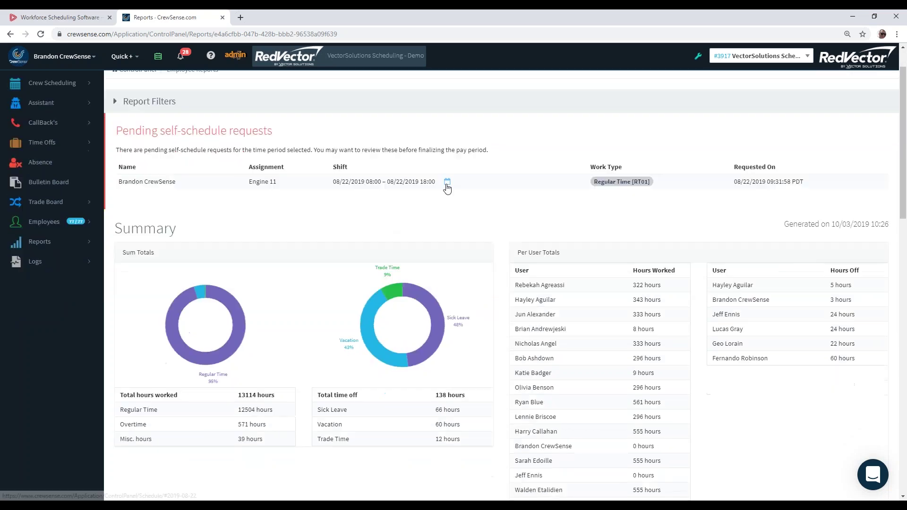
pyautogui.scroll(-4, 466, 240)
pyautogui.scroll(2, 170, 146)
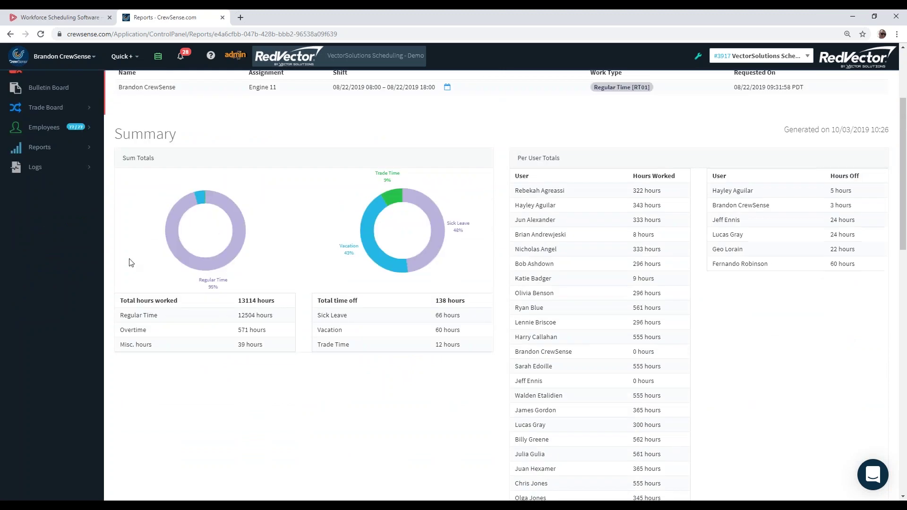
pyautogui.moveTo(439, 234)
pyautogui.scroll(-1, 806, 326)
pyautogui.scroll(-2, 806, 326)
pyautogui.scroll(-10, 807, 326)
# - Search the report's activity table by the first letters of an employee's first name
pyautogui.click(825, 138)
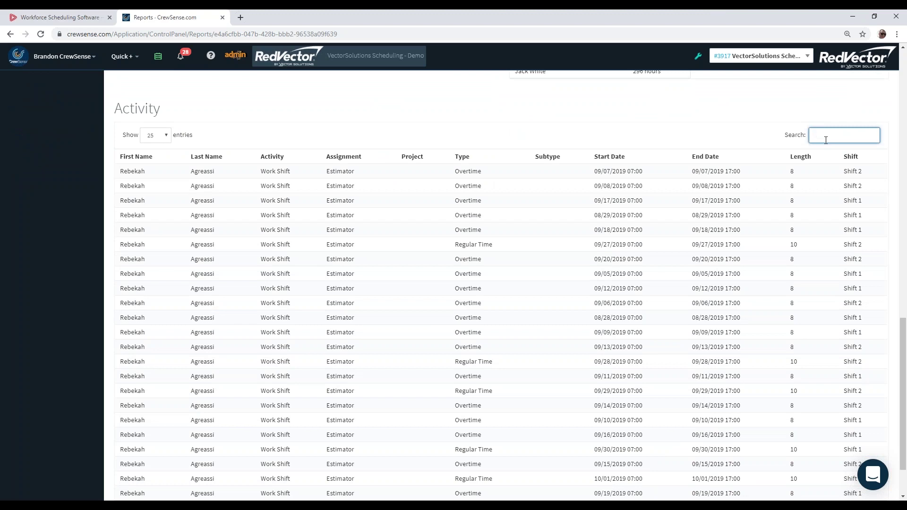
pyautogui.write('vc')
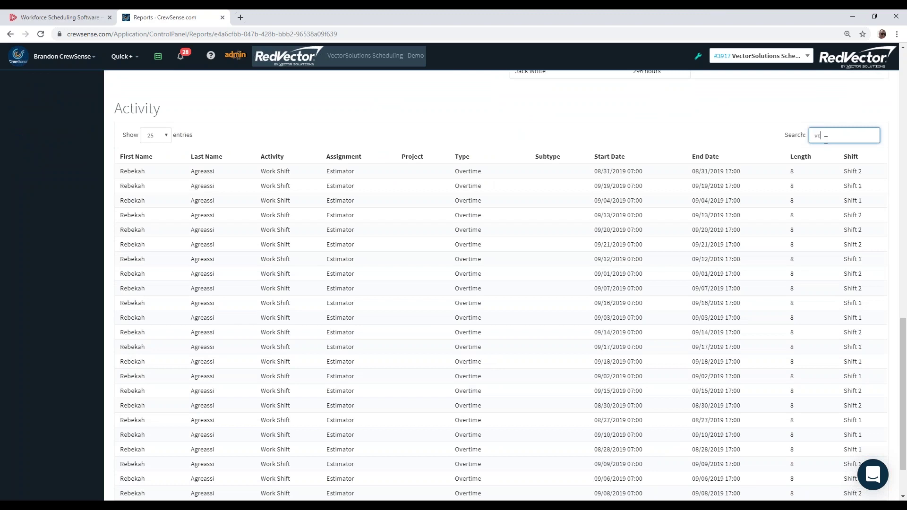
pyautogui.press('BackSpace')
pyautogui.press('BackSpace')
pyautogui.write('oli')
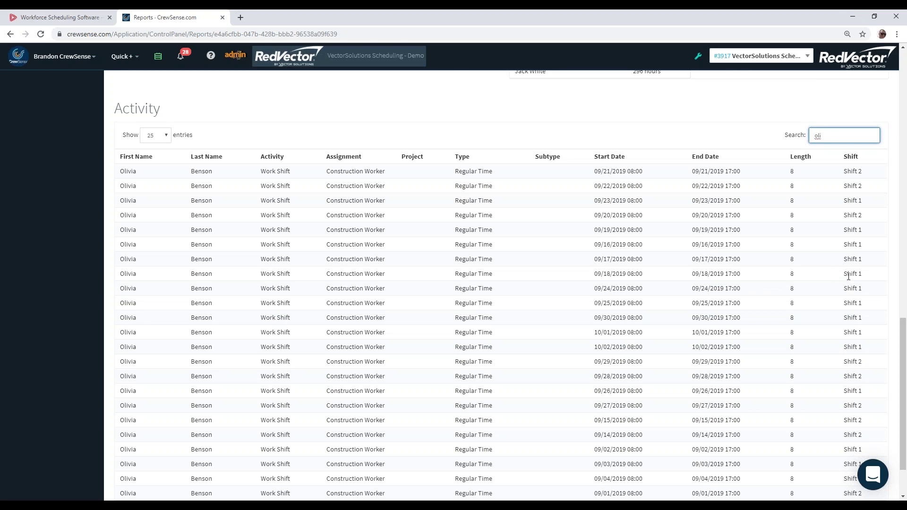
# - Display the export options available for the employee report
pyautogui.scroll(15, 848, 276)
pyautogui.scroll(1, 827, 155)
pyautogui.click(868, 87)
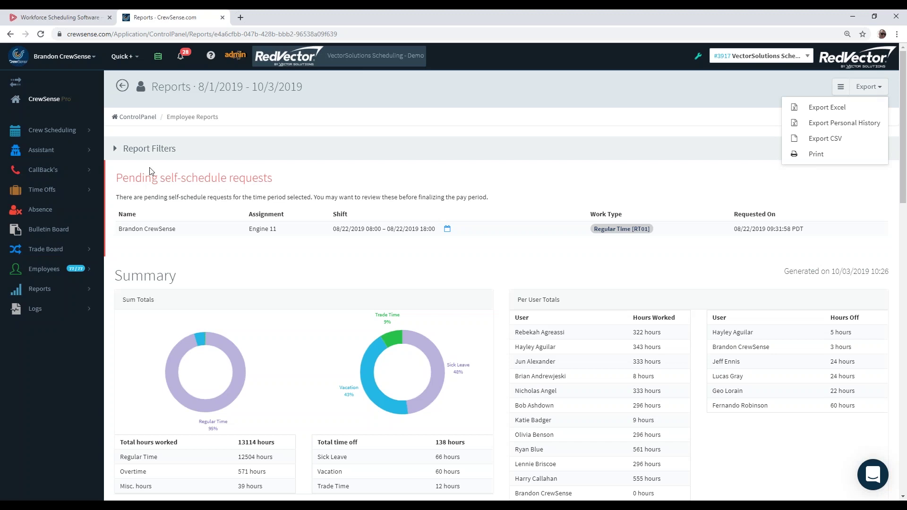
# - Open the payroll data export page and select all employees with the pay period 09/23/2019 – 09/30/2019
pyautogui.click(55, 272)
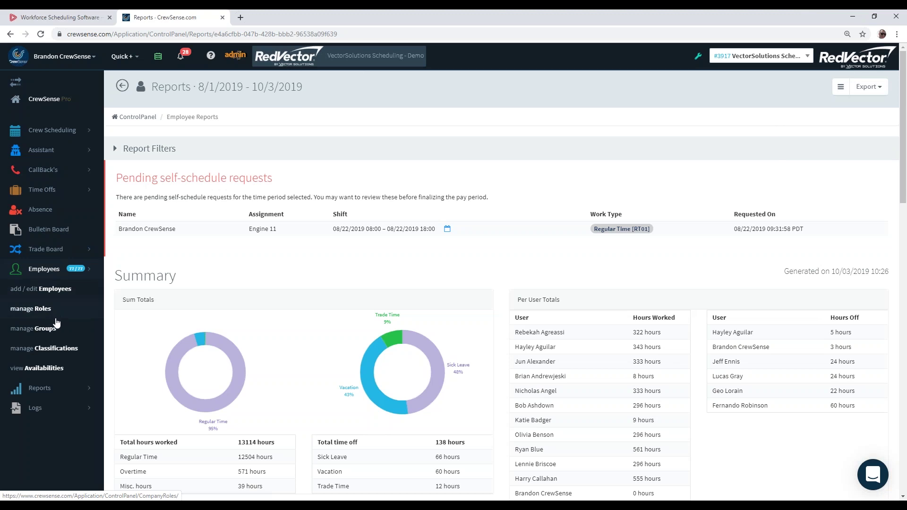
pyautogui.click(64, 276)
pyautogui.click(45, 290)
pyautogui.click(70, 329)
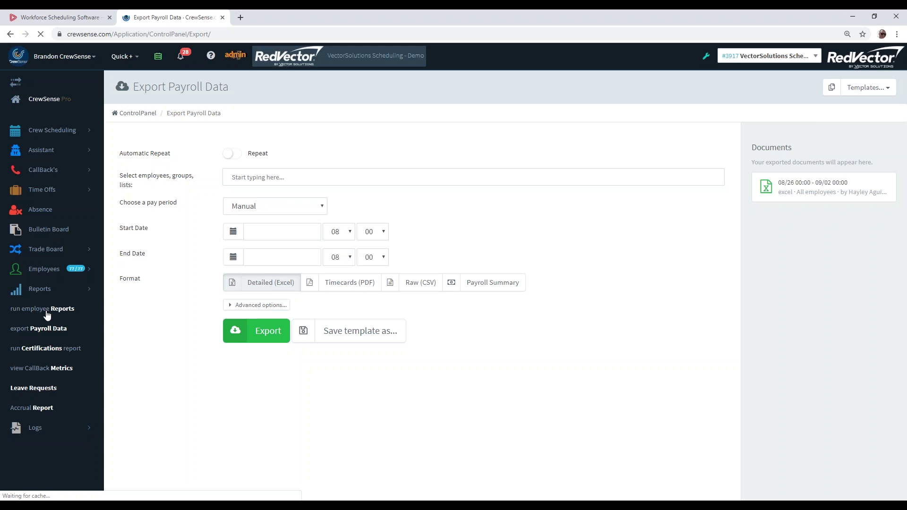
pyautogui.click(257, 177)
pyautogui.click(267, 194)
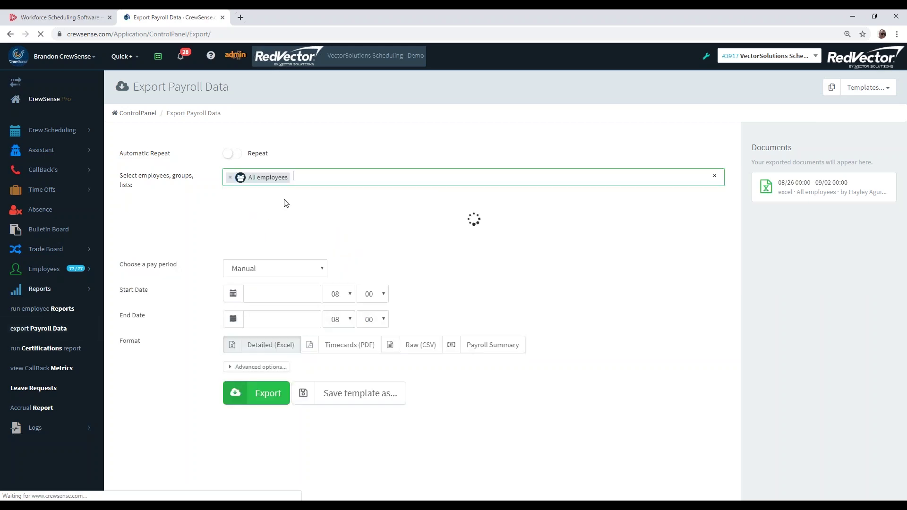
pyautogui.click(295, 216)
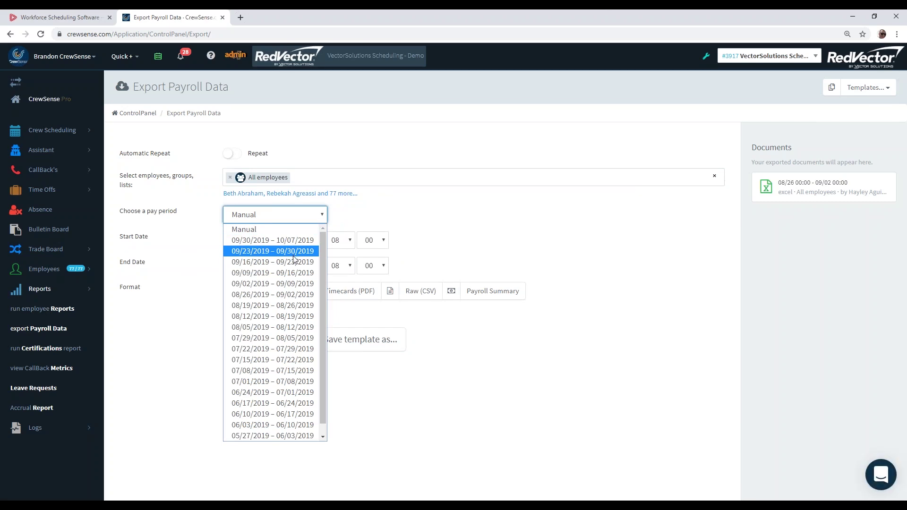
pyautogui.click(294, 258)
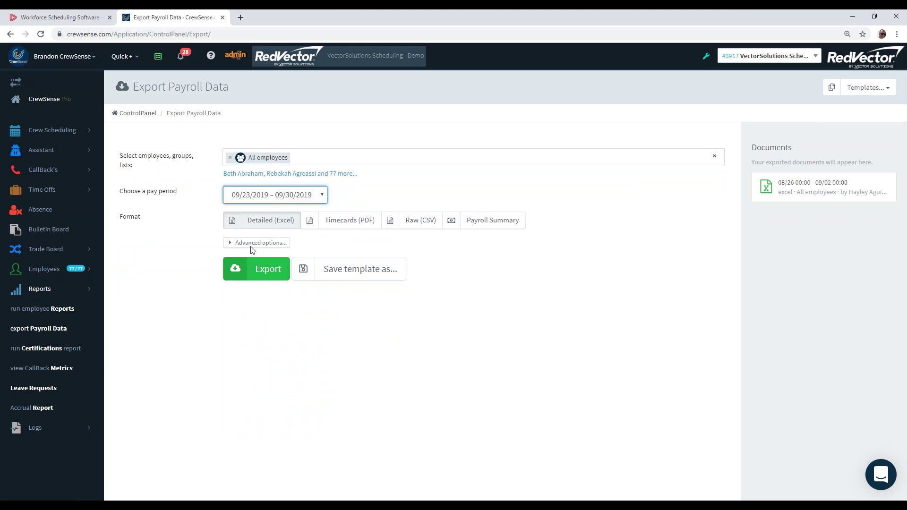
# - Export the payroll data in the Detailed (Excel), Timecards (PDF) and Raw (CSV) formats
pyautogui.click(267, 268)
pyautogui.click(358, 231)
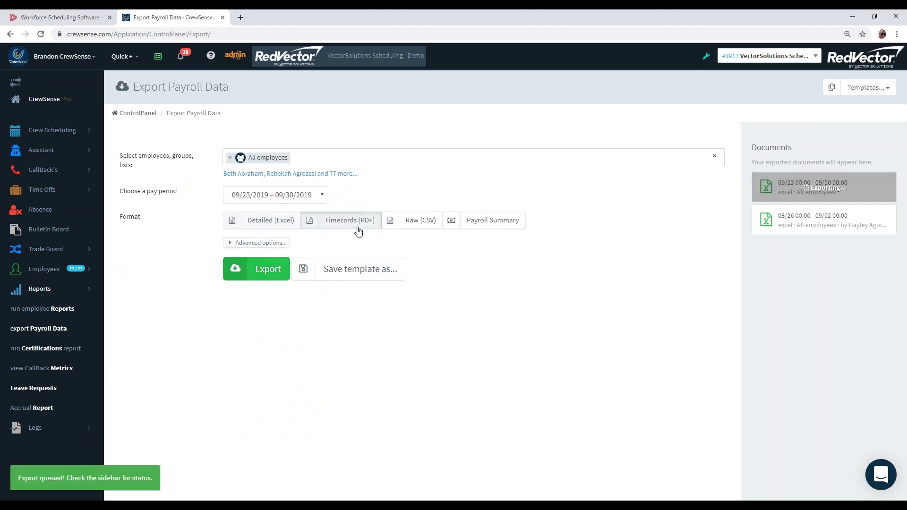
pyautogui.click(267, 269)
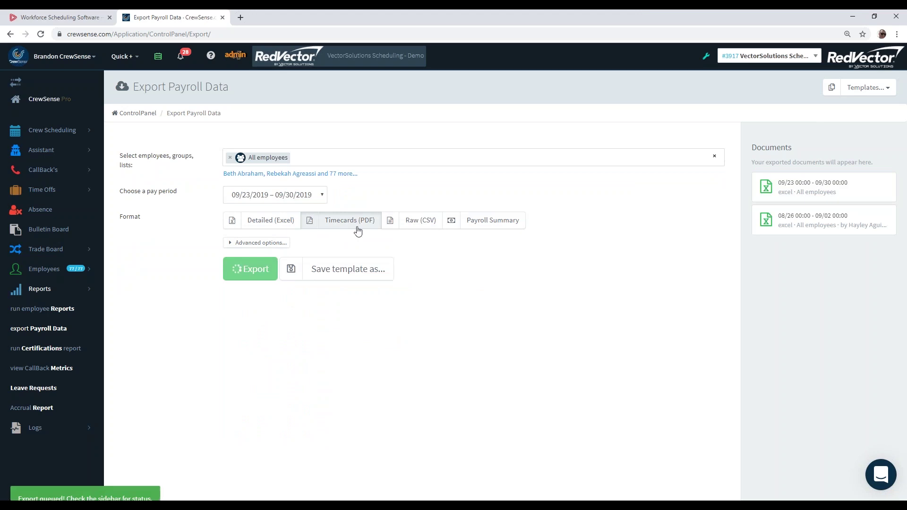
pyautogui.click(410, 221)
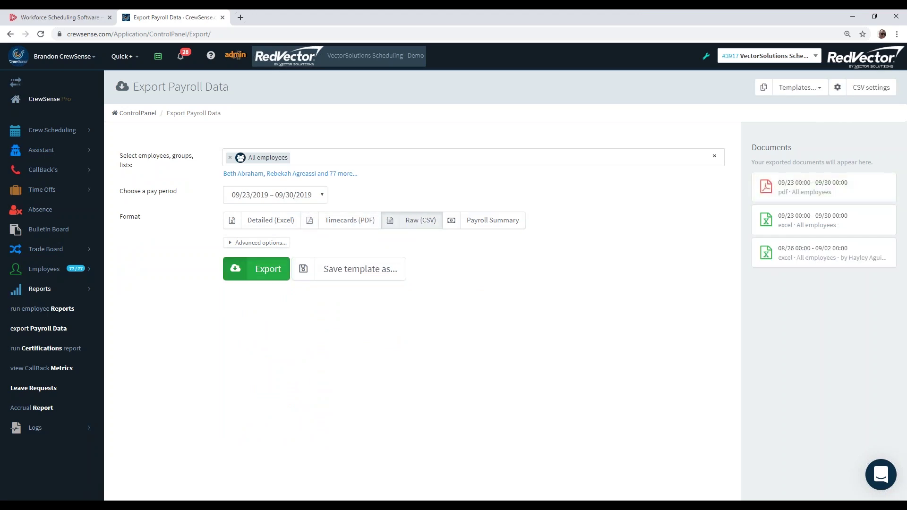
pyautogui.click(264, 269)
# - Export a Payroll Summary of the same pay period as a PDF file
pyautogui.click(473, 221)
pyautogui.click(294, 250)
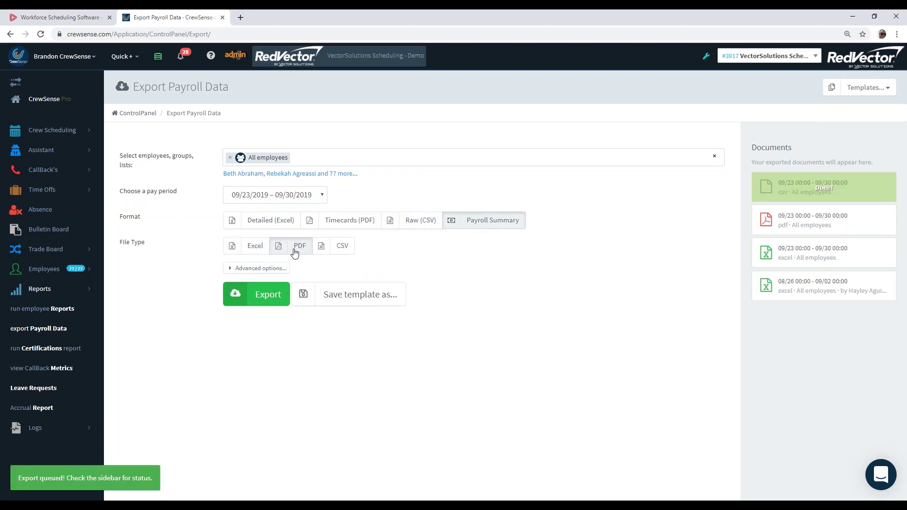
pyautogui.click(262, 303)
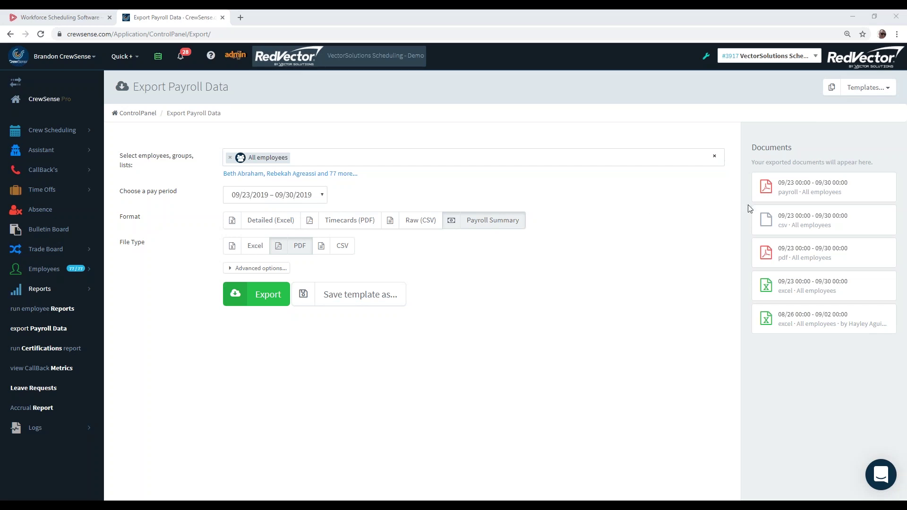
# - Download the exported payroll documents for 09/23 – 09/30 and look through the employee timecards PDF
pyautogui.click(809, 283)
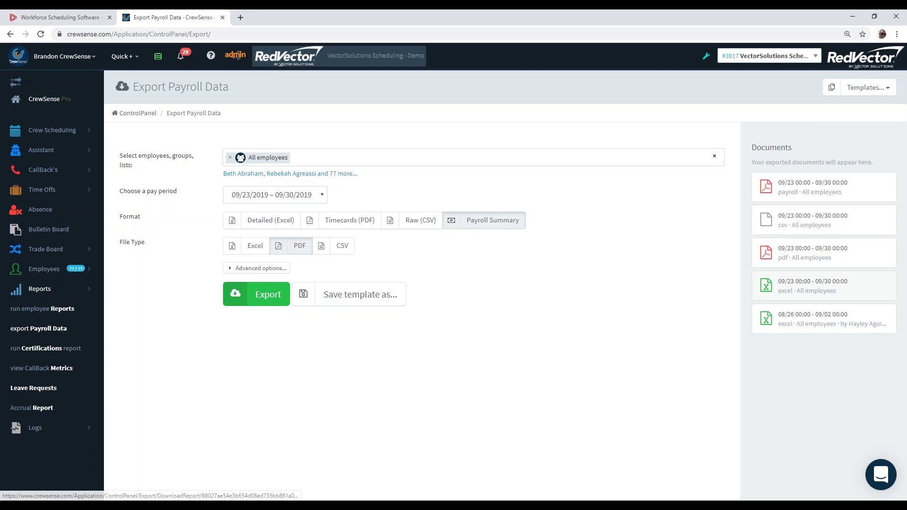
pyautogui.click(804, 191)
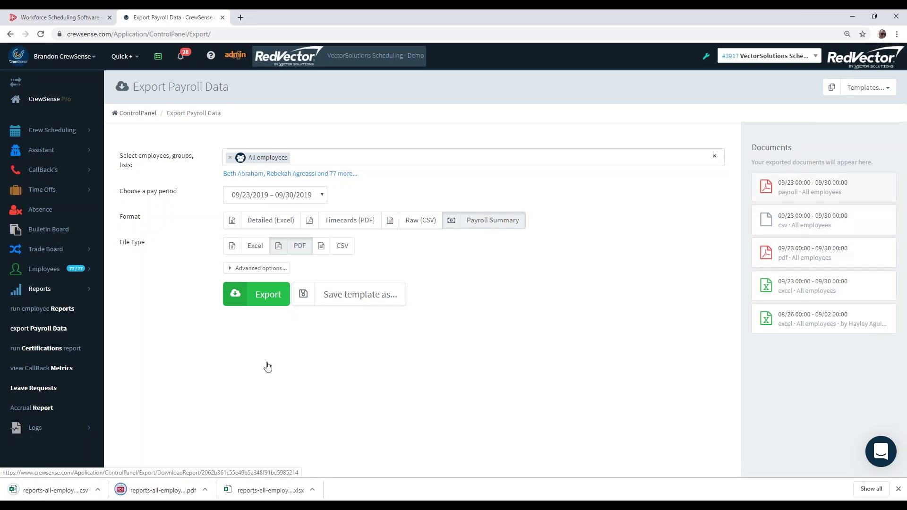
pyautogui.click(270, 491)
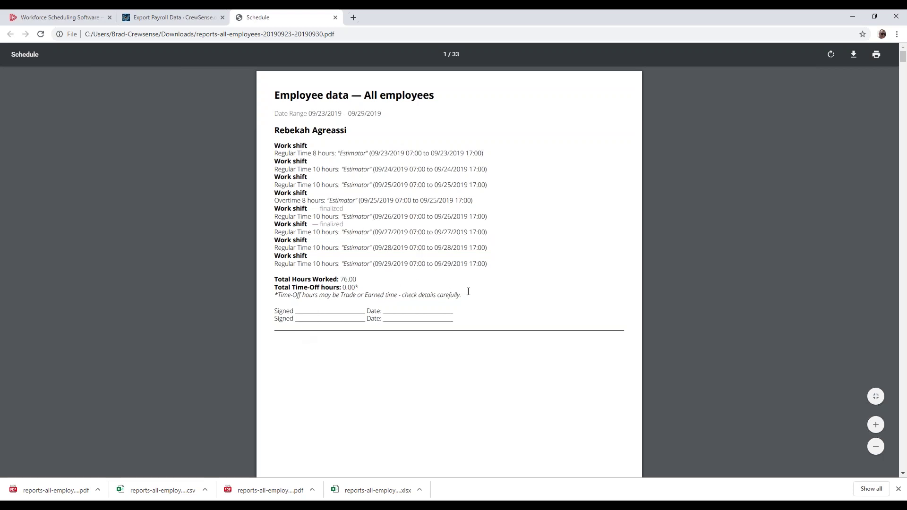
pyautogui.scroll(-8, 471, 283)
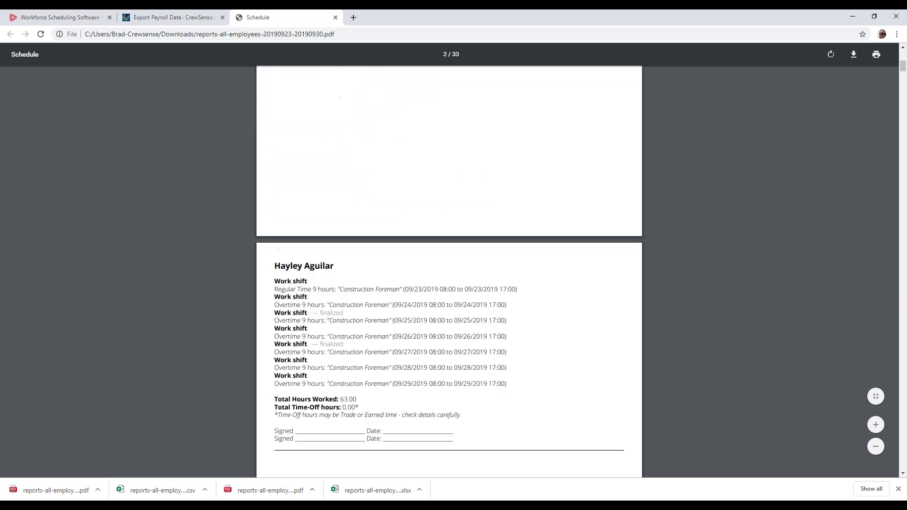
pyautogui.scroll(-13, 384, 191)
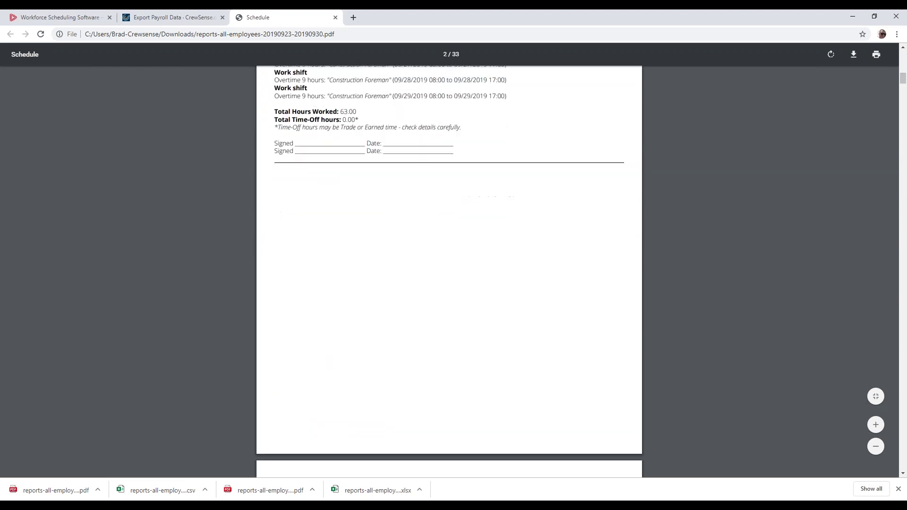
# - Return to the payroll export page, download the timecards PDF again and open it
pyautogui.click(202, 12)
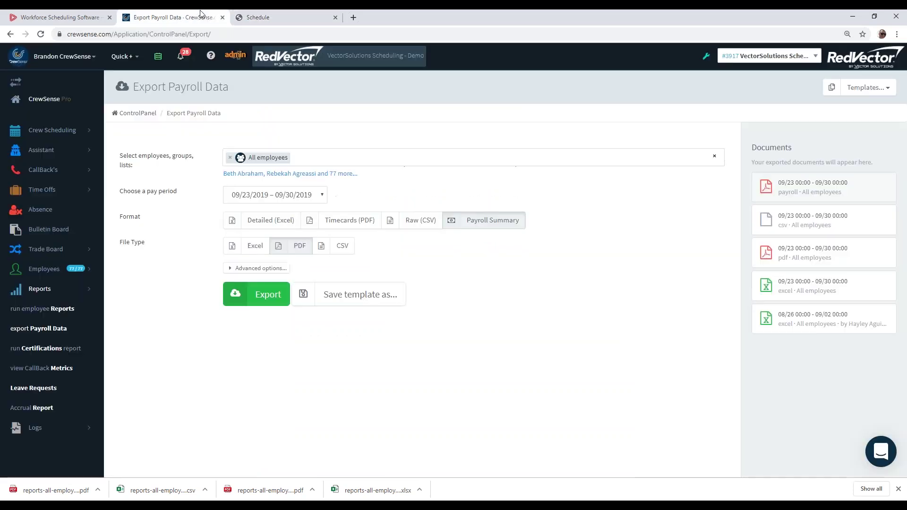
pyautogui.click(814, 259)
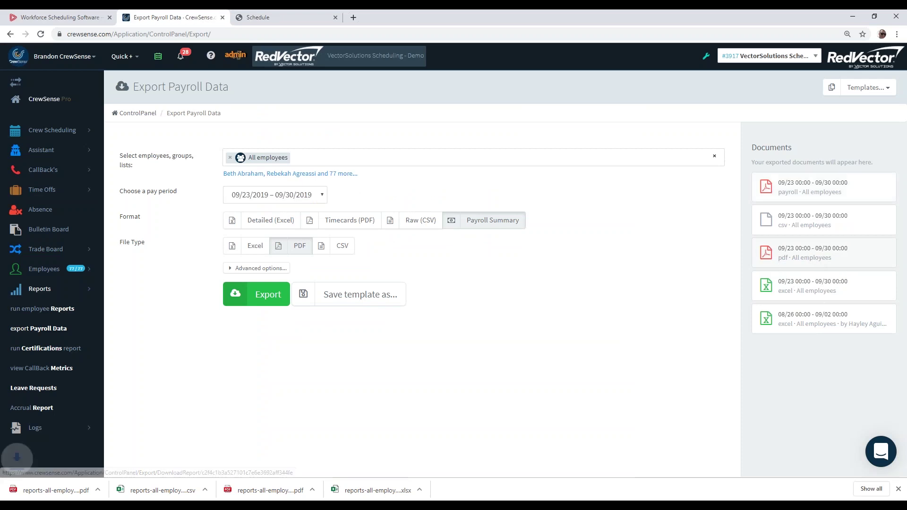
pyautogui.click(56, 491)
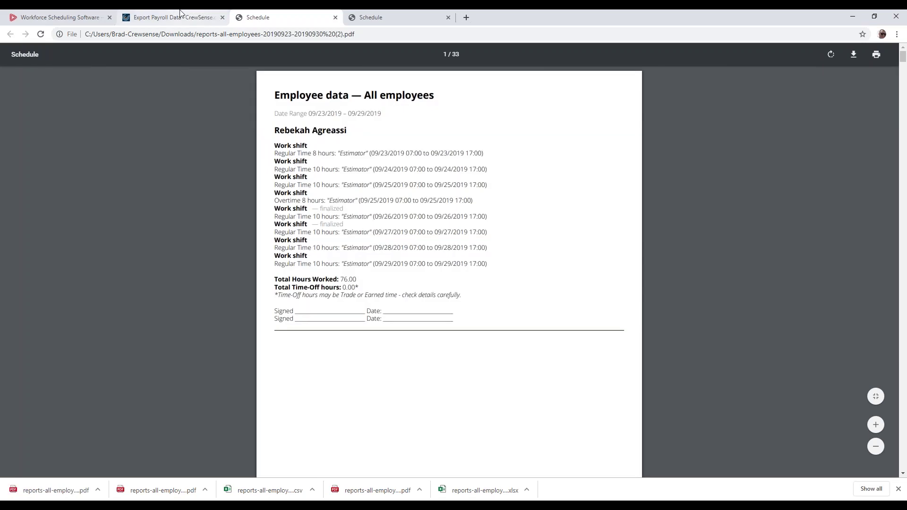
# - Return to the export page and open the downloaded payroll summary PDF and the CSV export
pyautogui.click(179, 13)
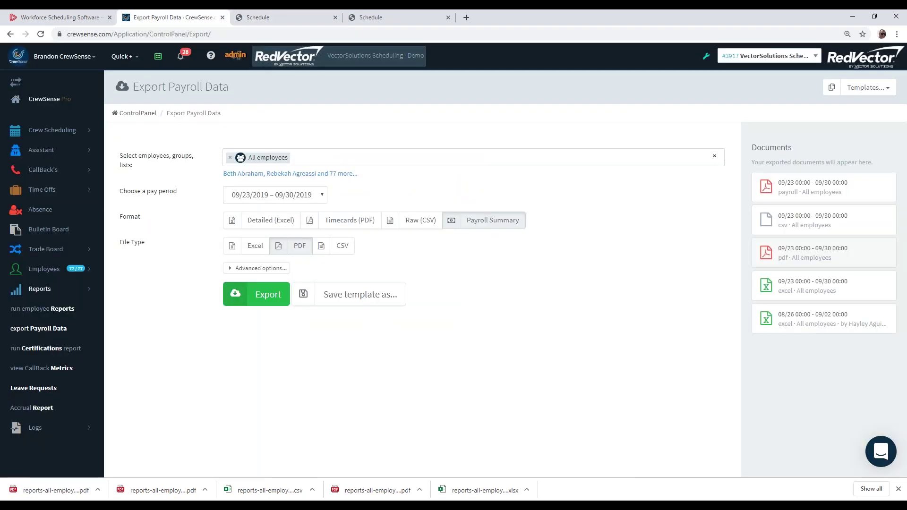
pyautogui.click(163, 491)
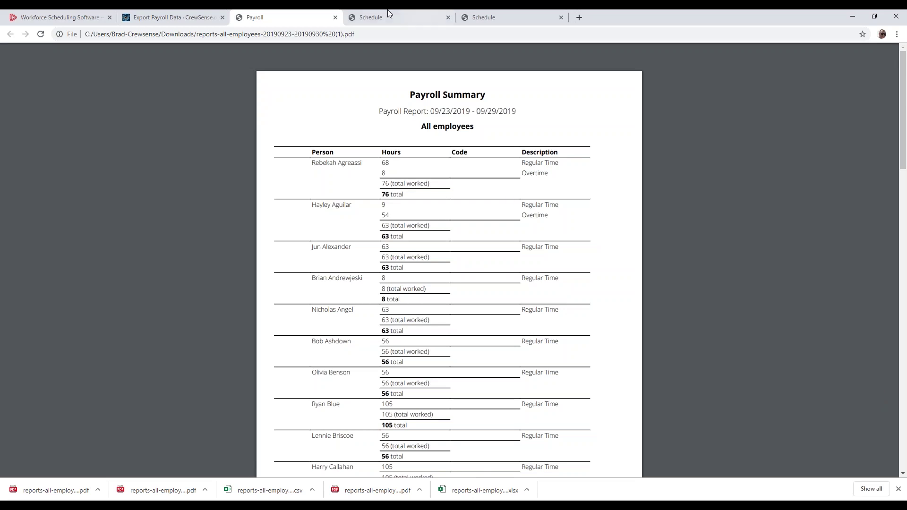
pyautogui.click(257, 490)
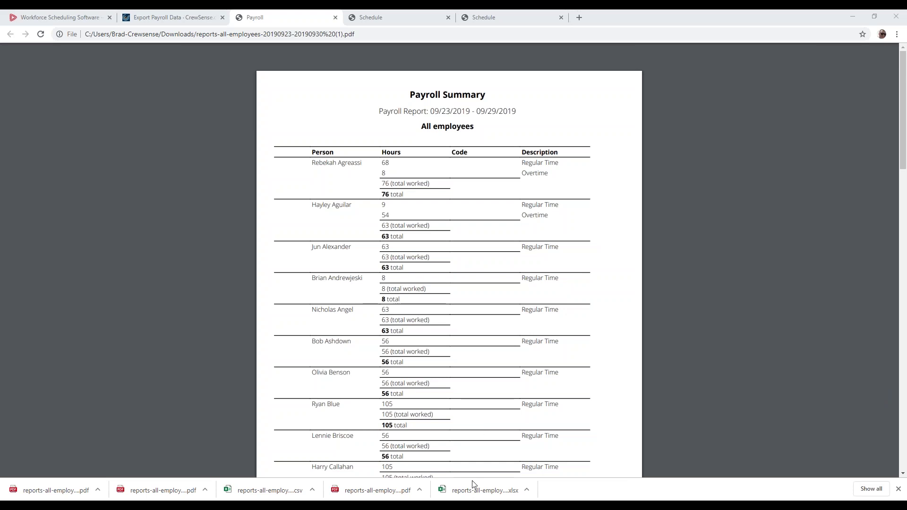
# - Open the downloaded Excel payroll export and review the daily hours and the totals table for all employees
pyautogui.click(495, 493)
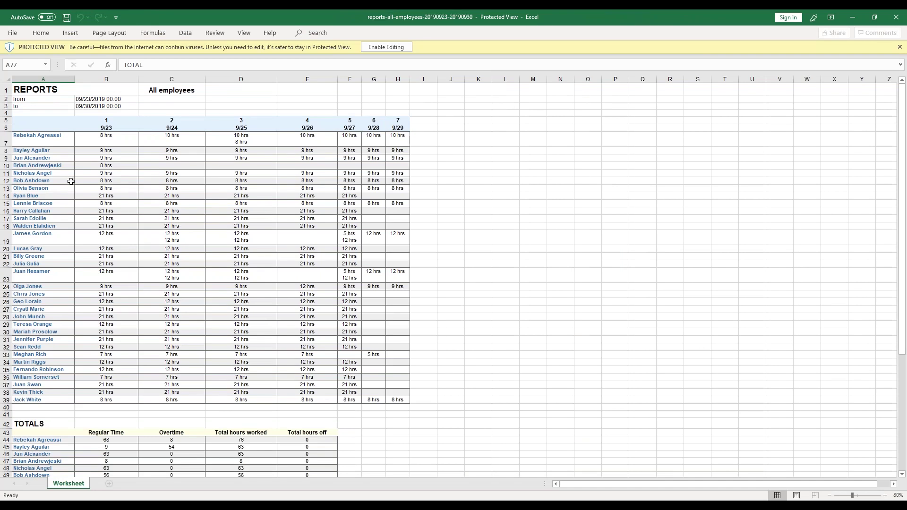
pyautogui.scroll(-1, 71, 182)
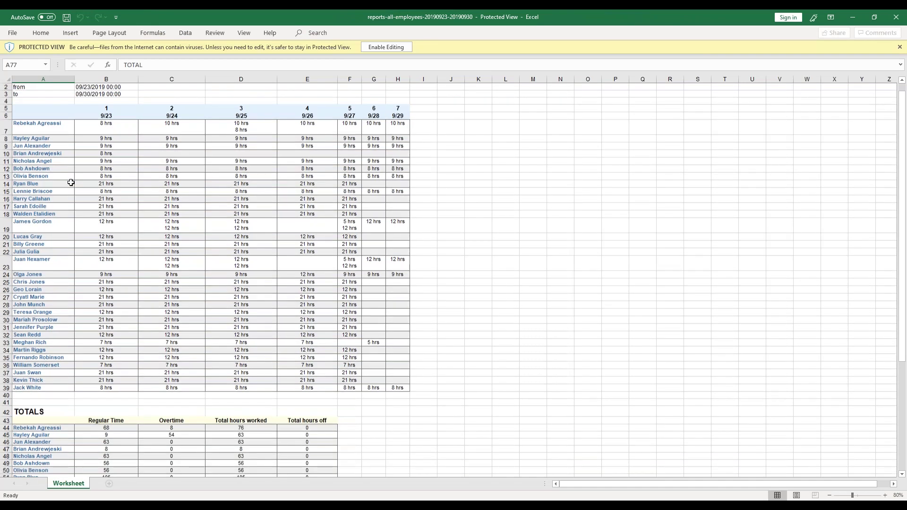
pyautogui.scroll(-6, 222, 338)
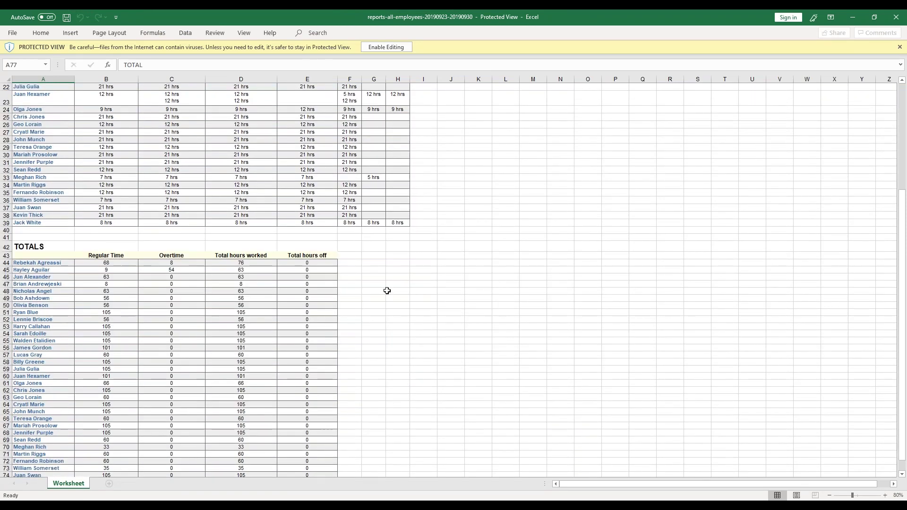
pyautogui.scroll(-2, 405, 277)
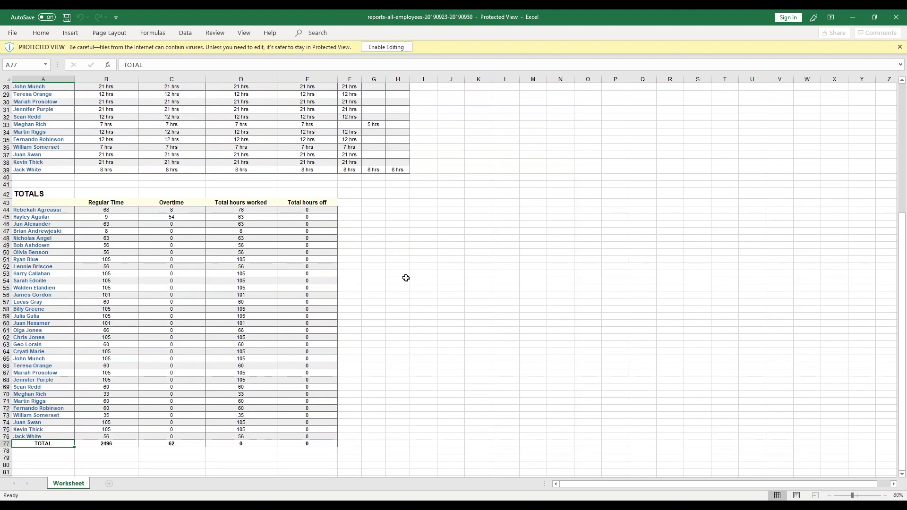
pyautogui.click(852, 19)
# - Return to the CrewSense browser page and view the CallBack metrics report
pyautogui.click(169, 17)
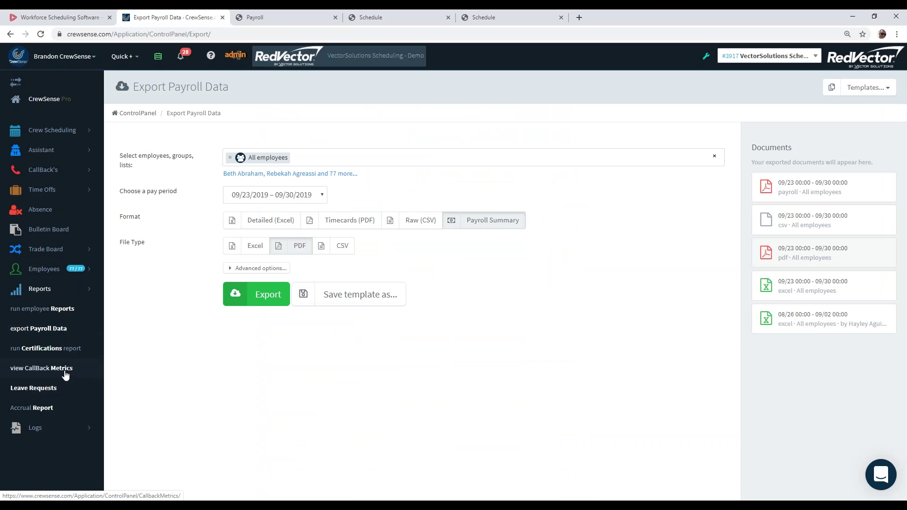
pyautogui.click(65, 373)
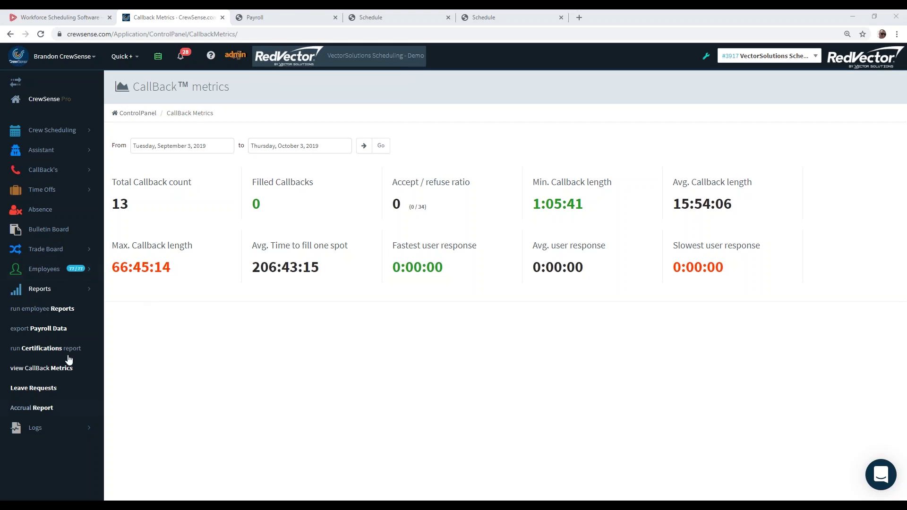
# - Open the System Log and review the logged entries and the user sessions
pyautogui.click(66, 430)
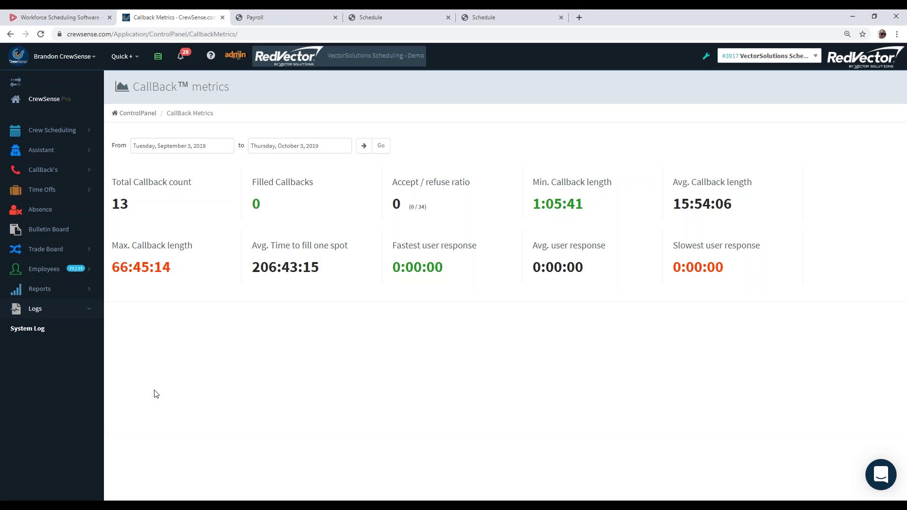
pyautogui.click(56, 334)
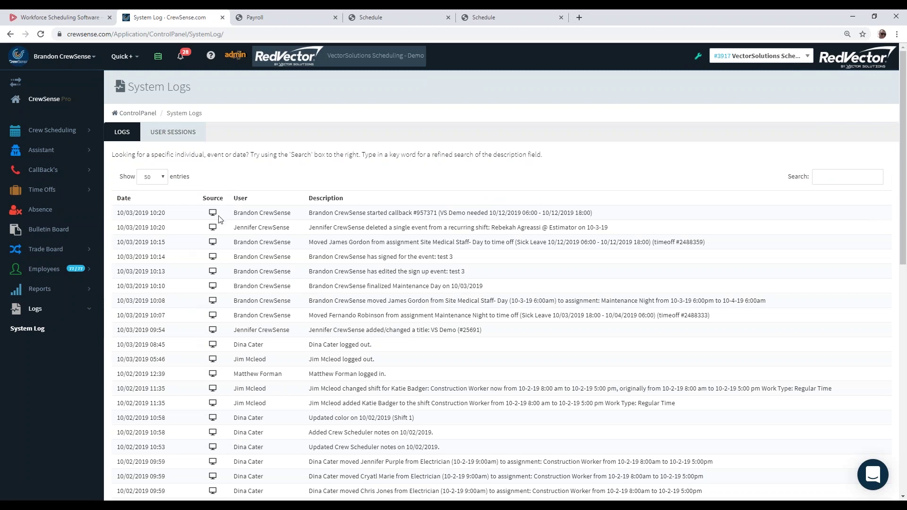
pyautogui.moveTo(214, 215)
pyautogui.click(190, 137)
# - Open the employee day planner, look through the October 2019 month view and check the Google Calendar sync option
pyautogui.click(159, 61)
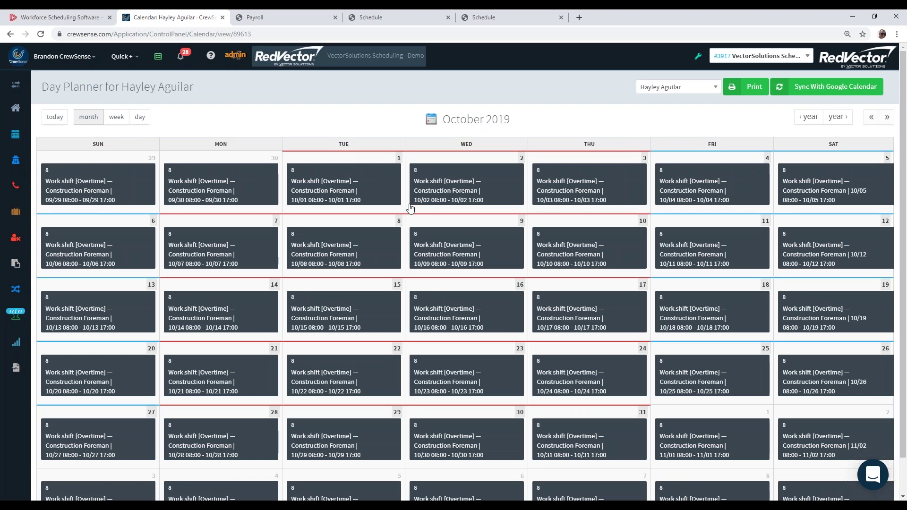
pyautogui.scroll(-1, 664, 243)
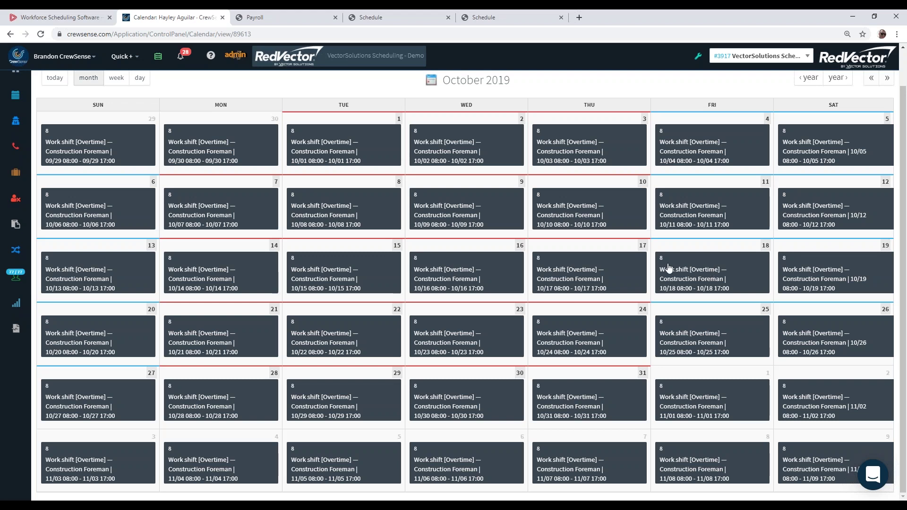
pyautogui.scroll(1, 661, 265)
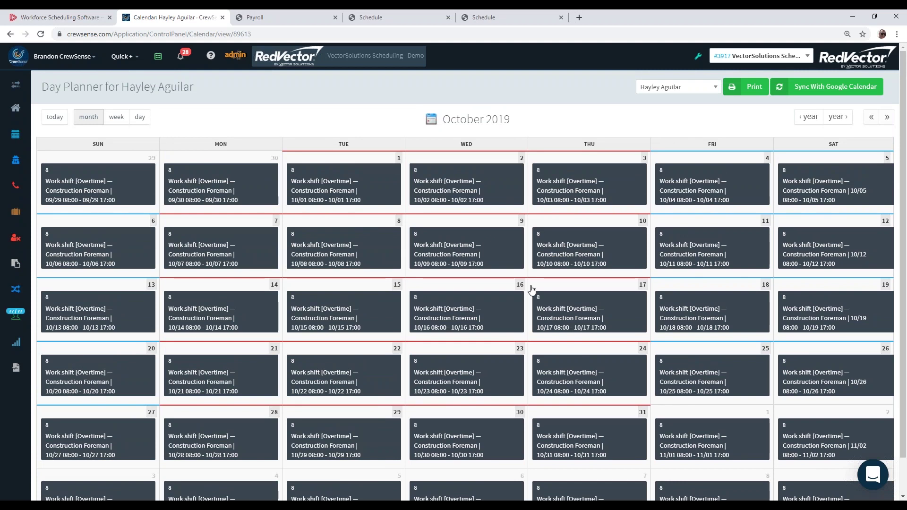
pyautogui.click(805, 90)
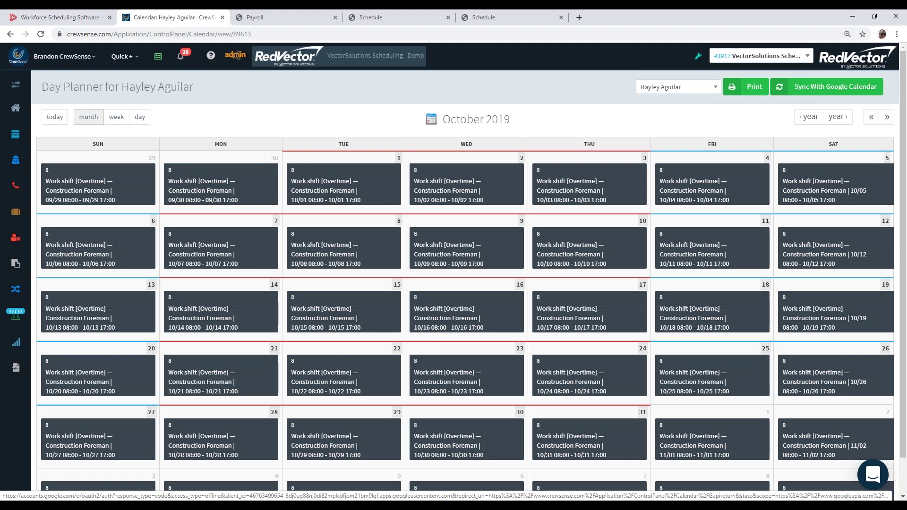
# - Return to the dashboard showing today's roster, and switch to the Workforce Scheduling Software browser page
pyautogui.click(16, 108)
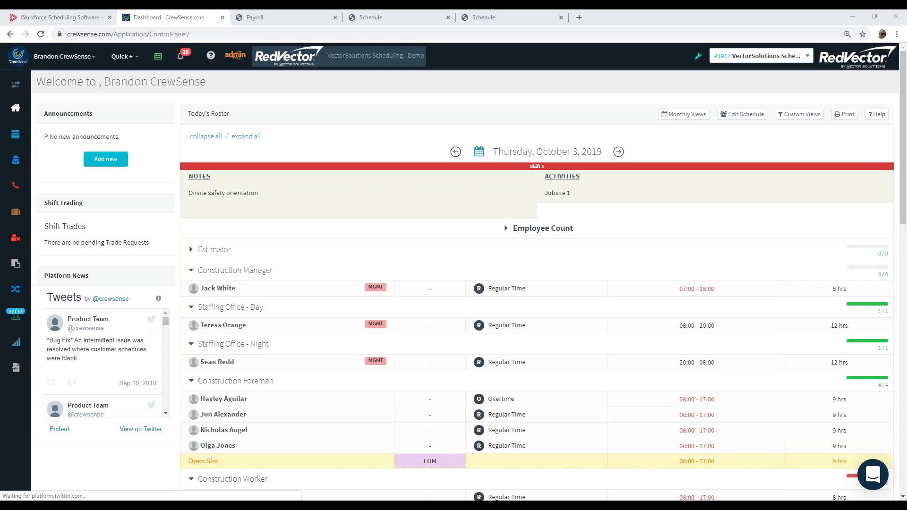
pyautogui.click(76, 17)
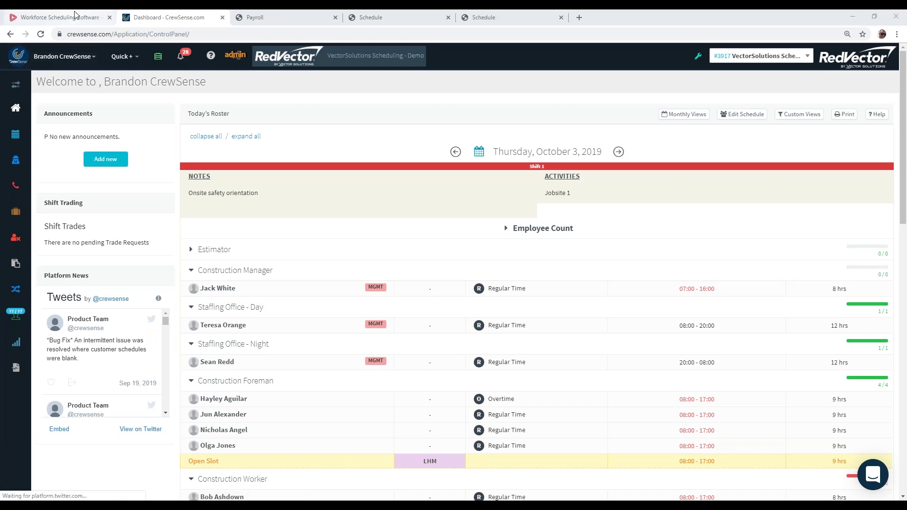